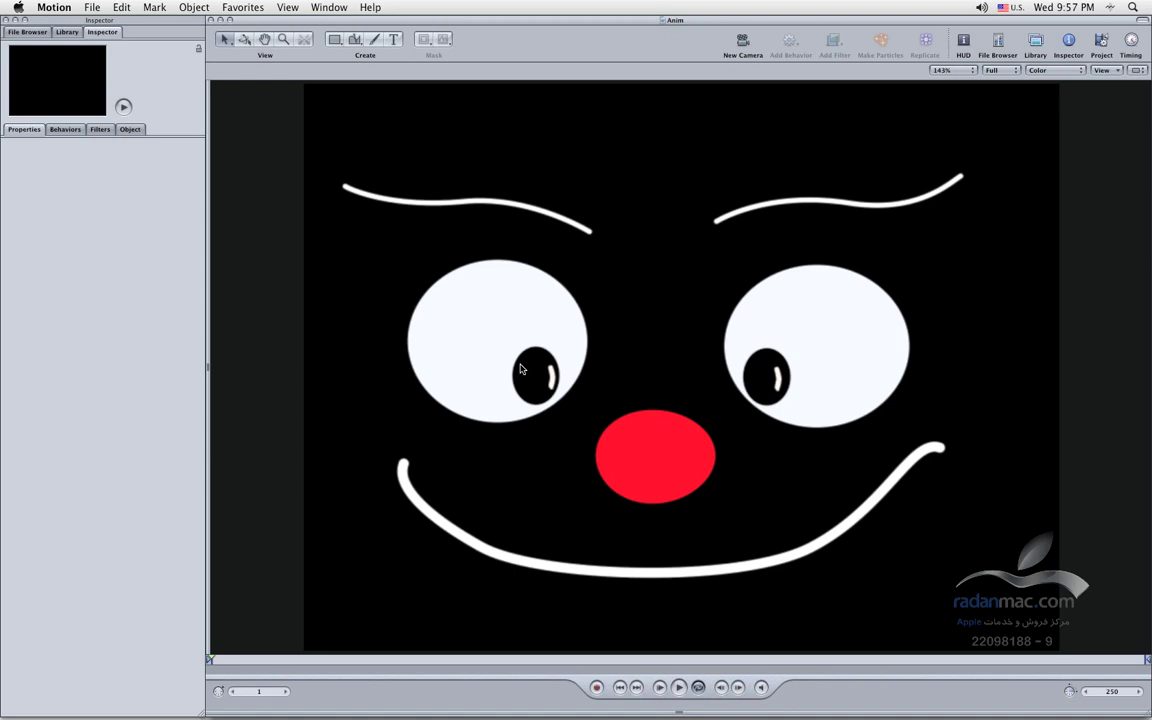
Step: Select the left pupil at frame 1 and turn on keyframe recording
left_click(520, 369)
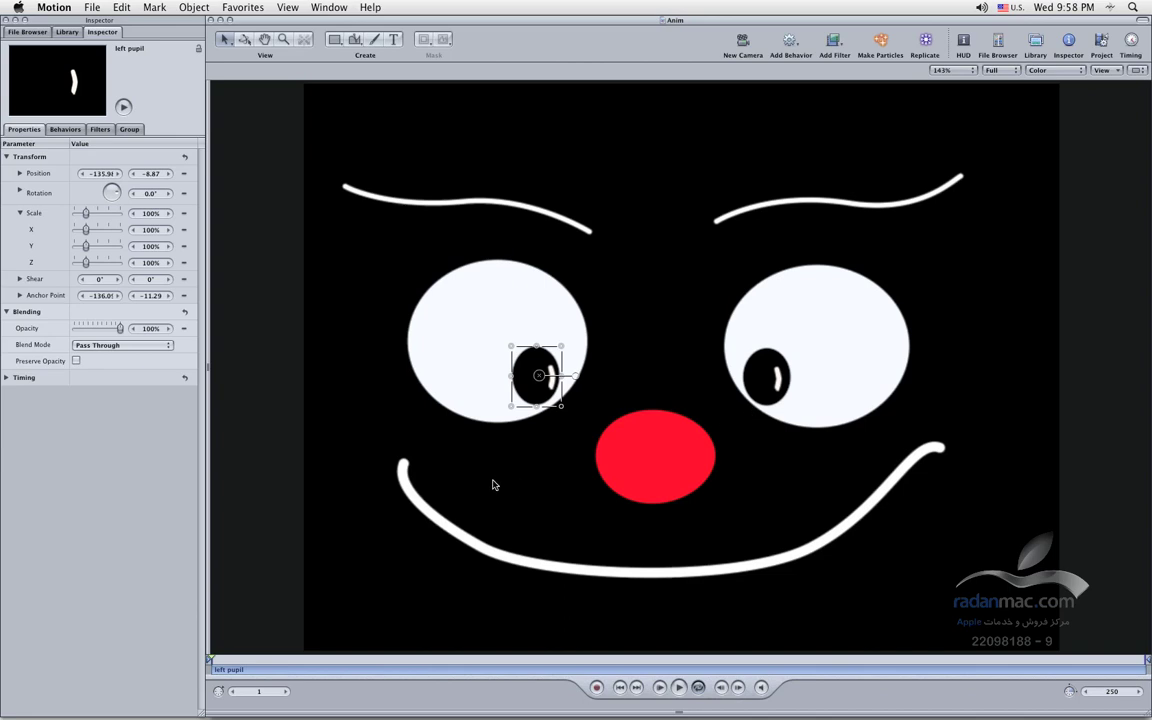
left_click(229, 662)
left_click(211, 662)
left_click(597, 688)
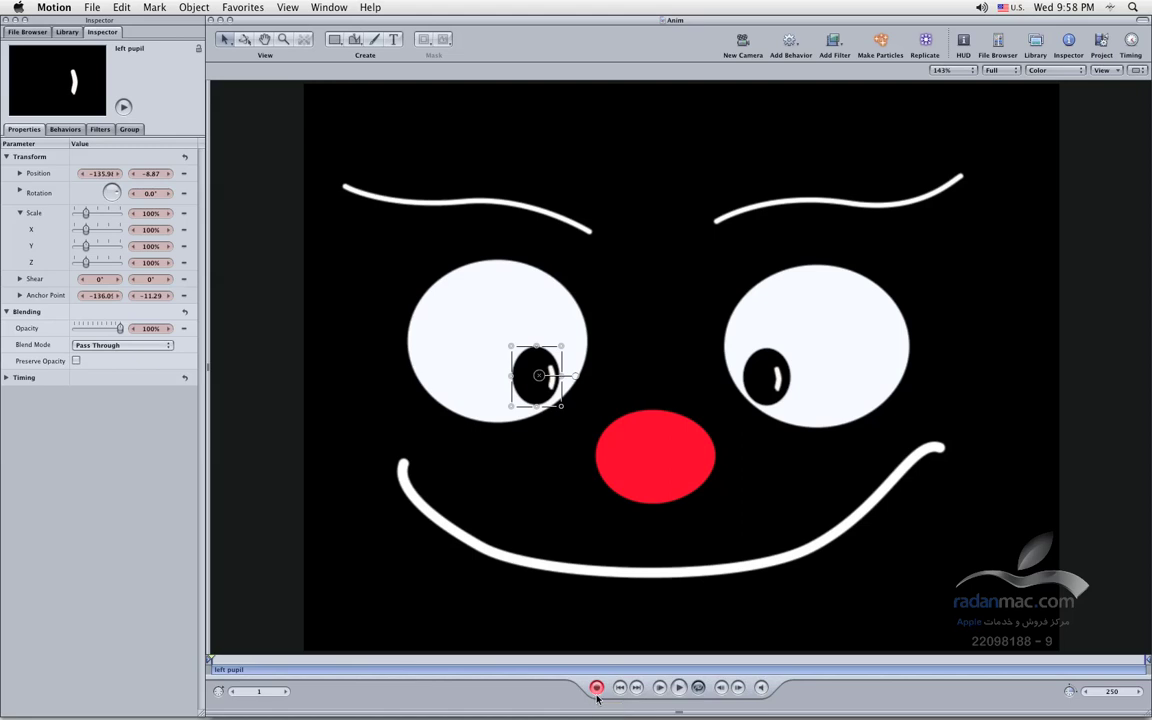
left_click(232, 663)
left_click_drag(232, 663, 210, 598)
left_click_drag(531, 391, 540, 378)
left_click(20, 174)
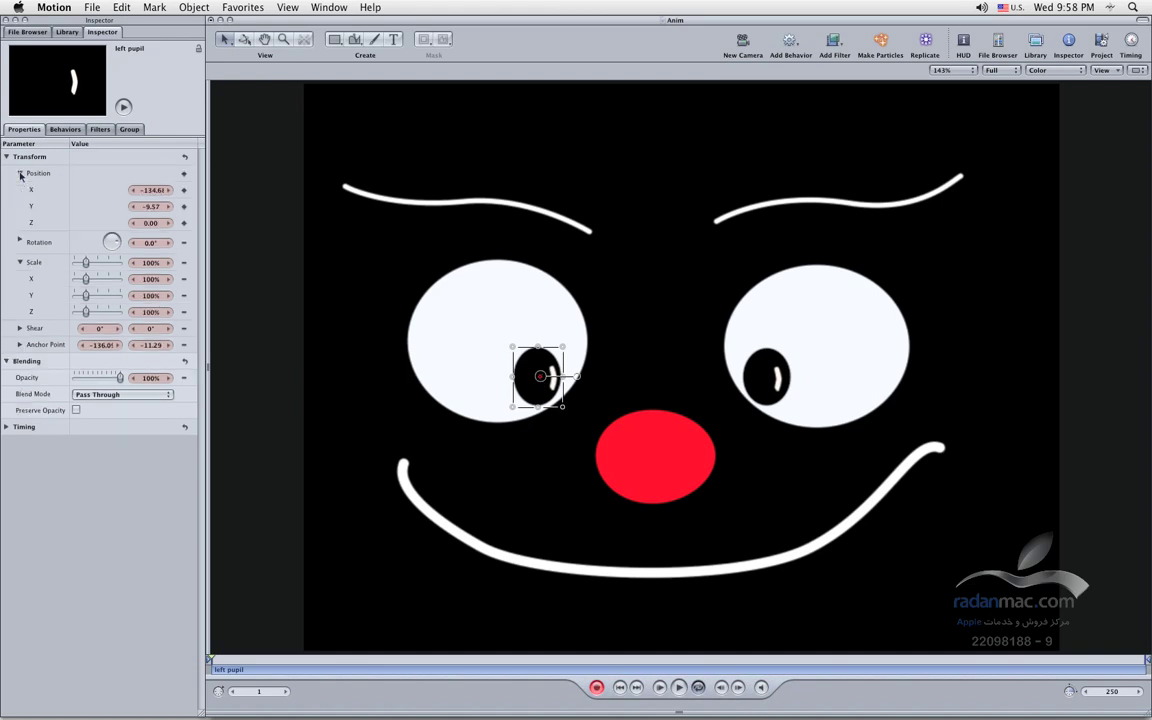
left_click(20, 174)
left_click_drag(558, 388, 556, 386)
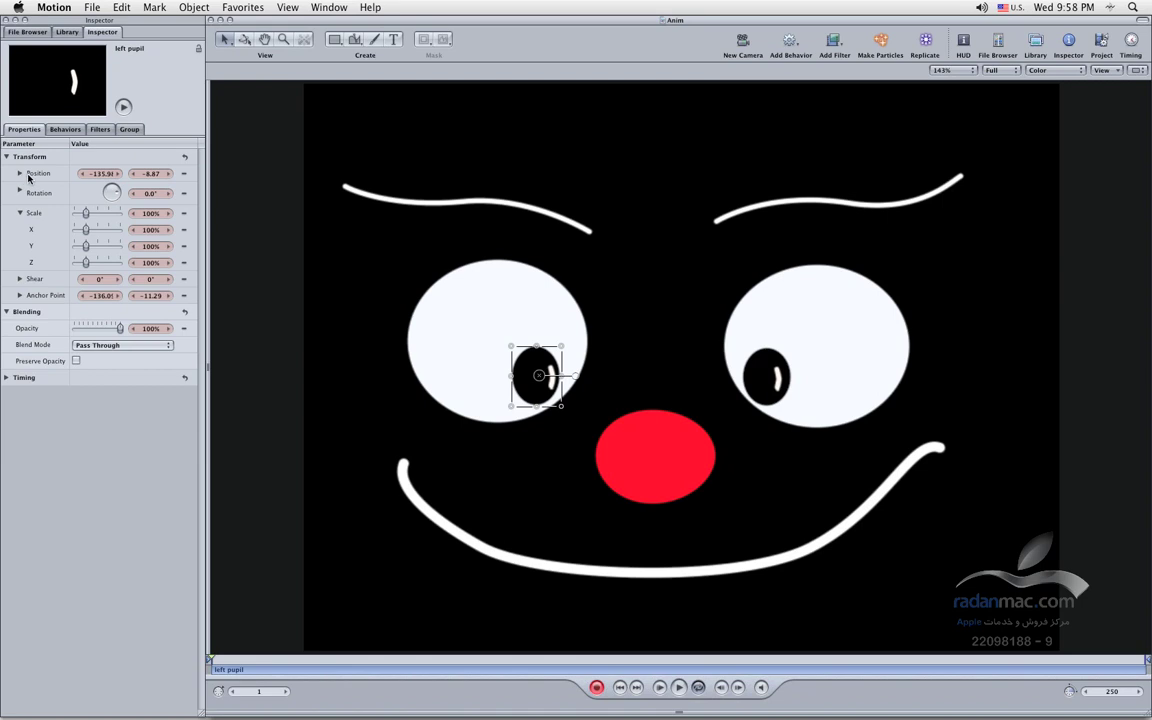
Step: Animate the left pupil's Position from a keyframe at frame 1 to about -207.8, 67 at frame 35, and preview the motion
left_click(186, 174)
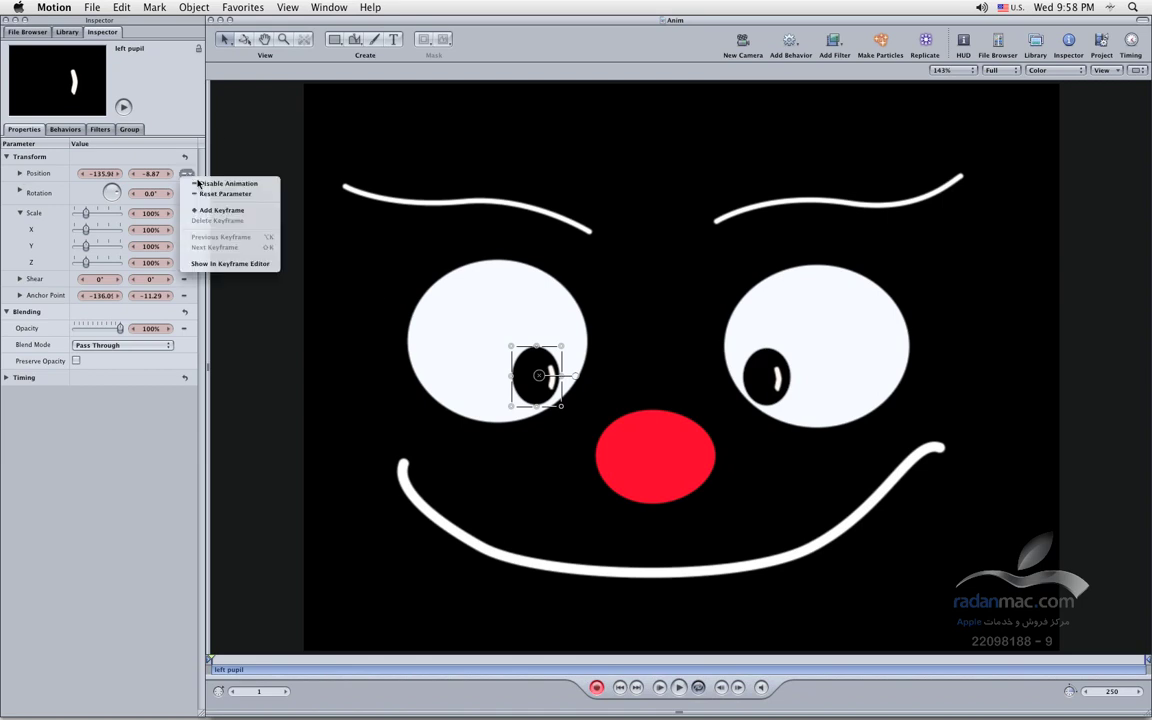
left_click(238, 212)
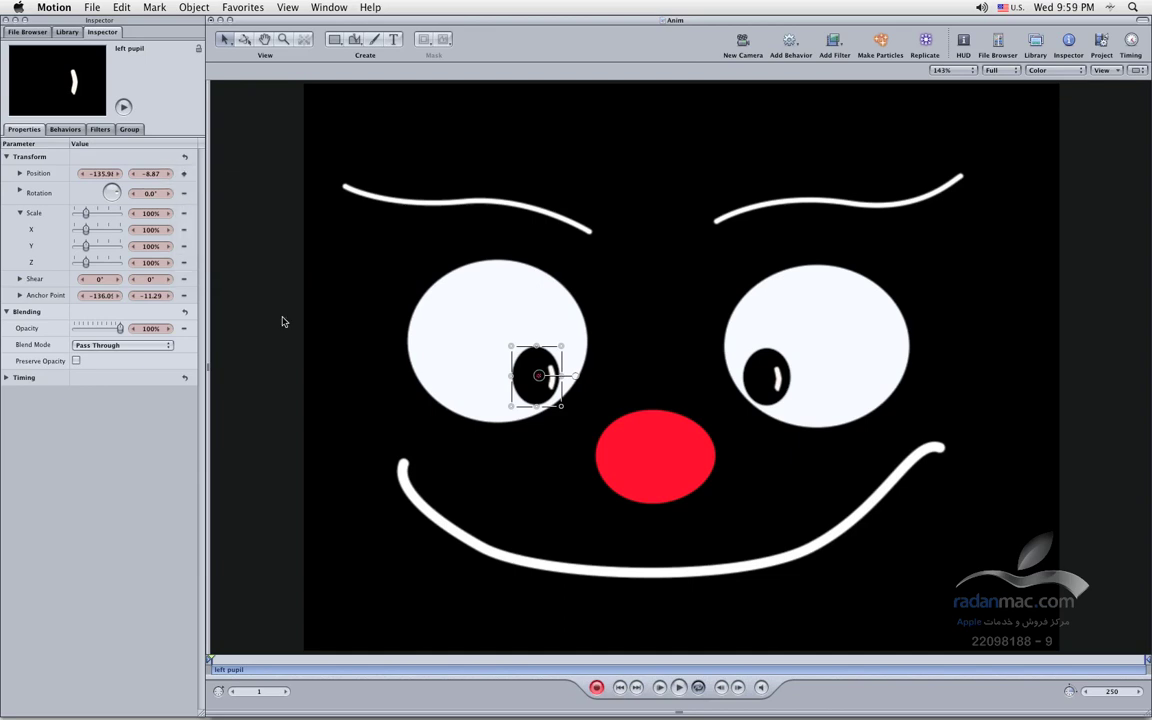
left_click(356, 663)
left_click_drag(356, 663, 328, 661)
left_click_drag(524, 393, 450, 320)
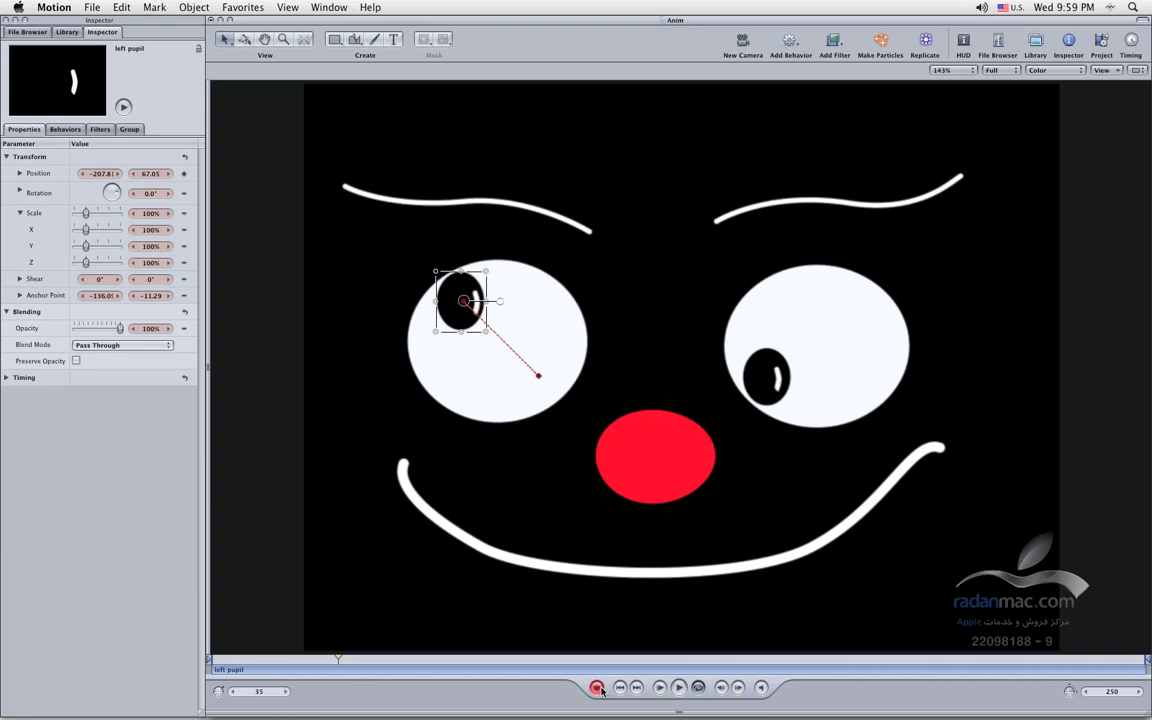
left_click(678, 687)
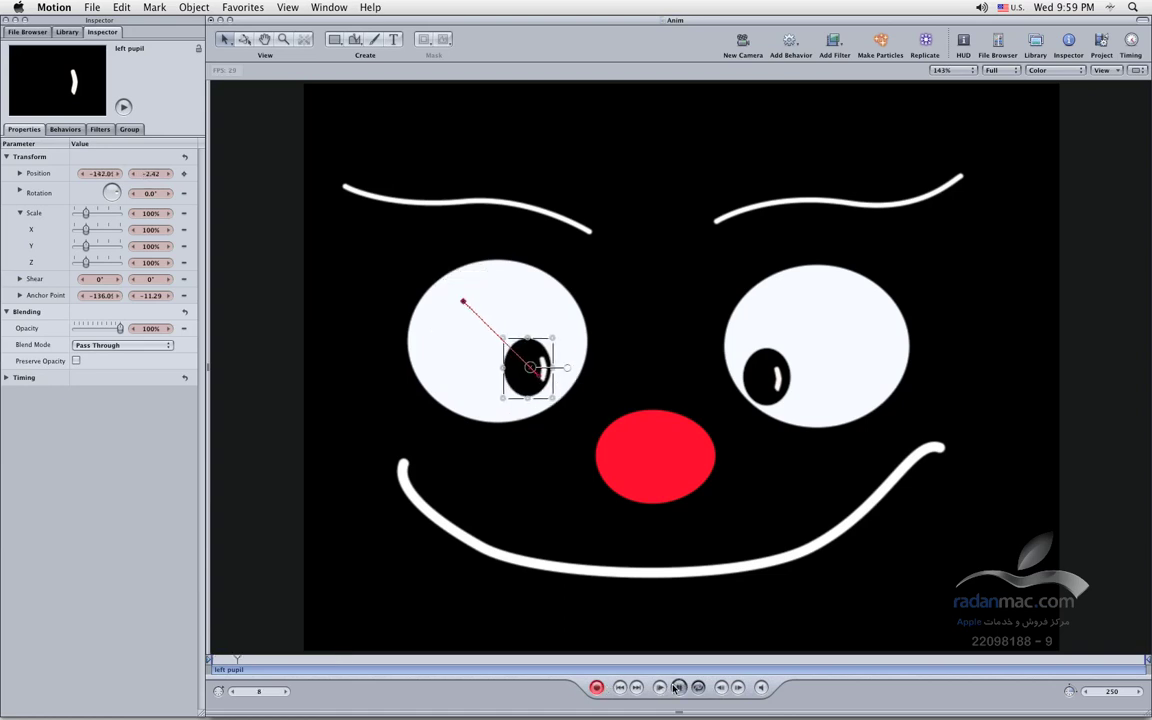
left_click(678, 687)
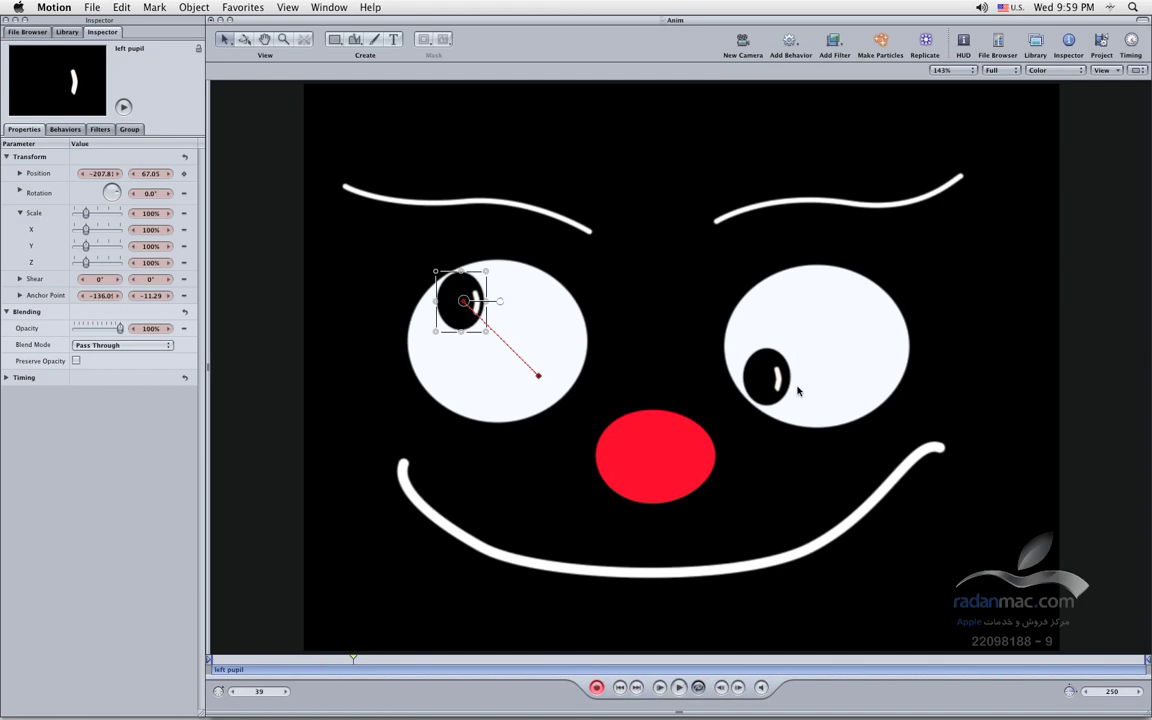
Step: Return to frame 1 and add a Position keyframe to the right pupil
key("Home")
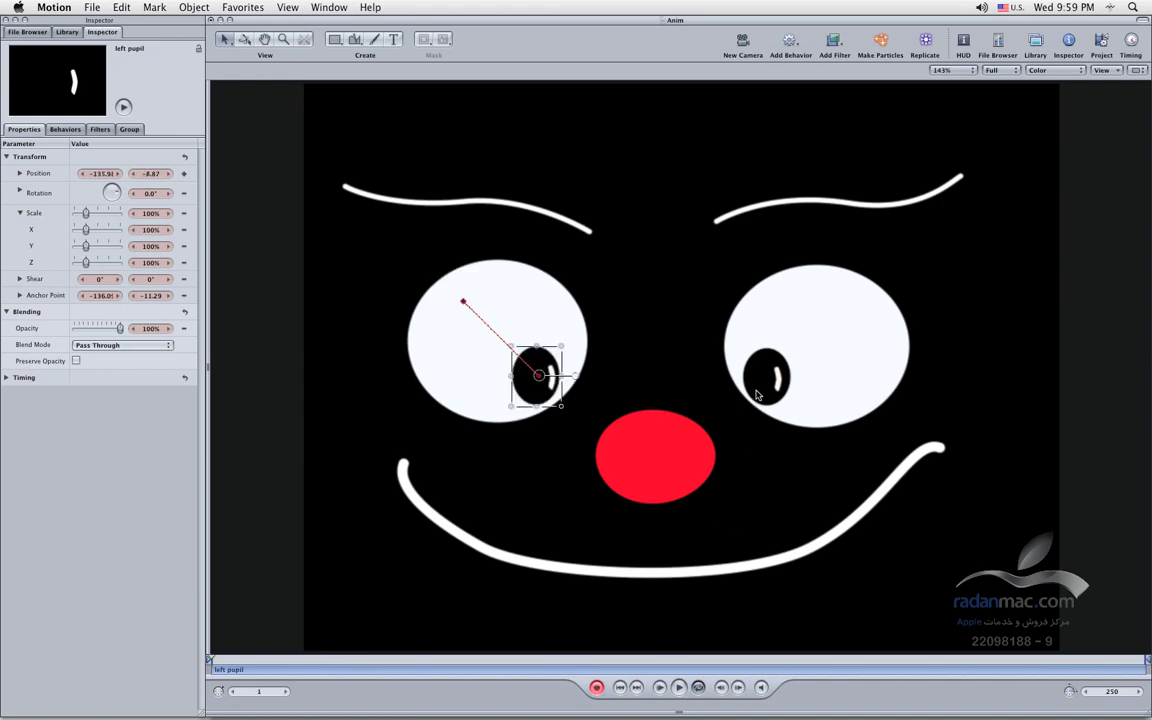
left_click(758, 393)
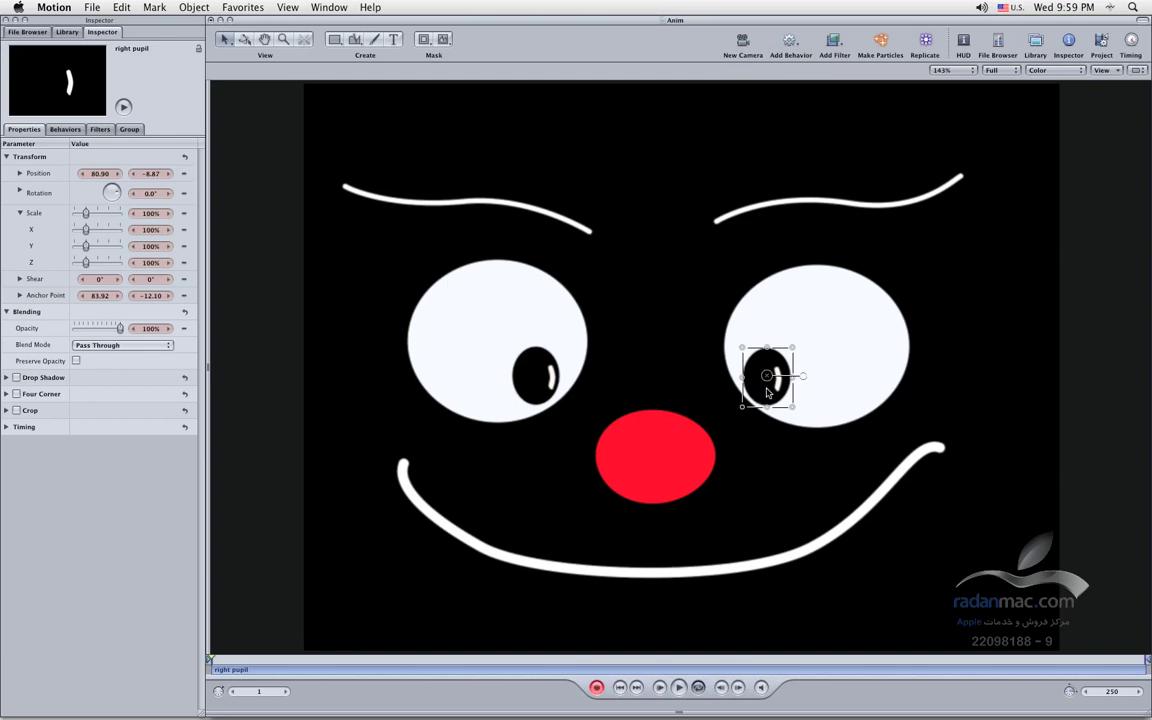
key("ctrl+k")
Step: Record starting keyframes for the nose at frame 1 by nudging it, rotating it to 2.4° and scaling it to about 210%
left_click(648, 483)
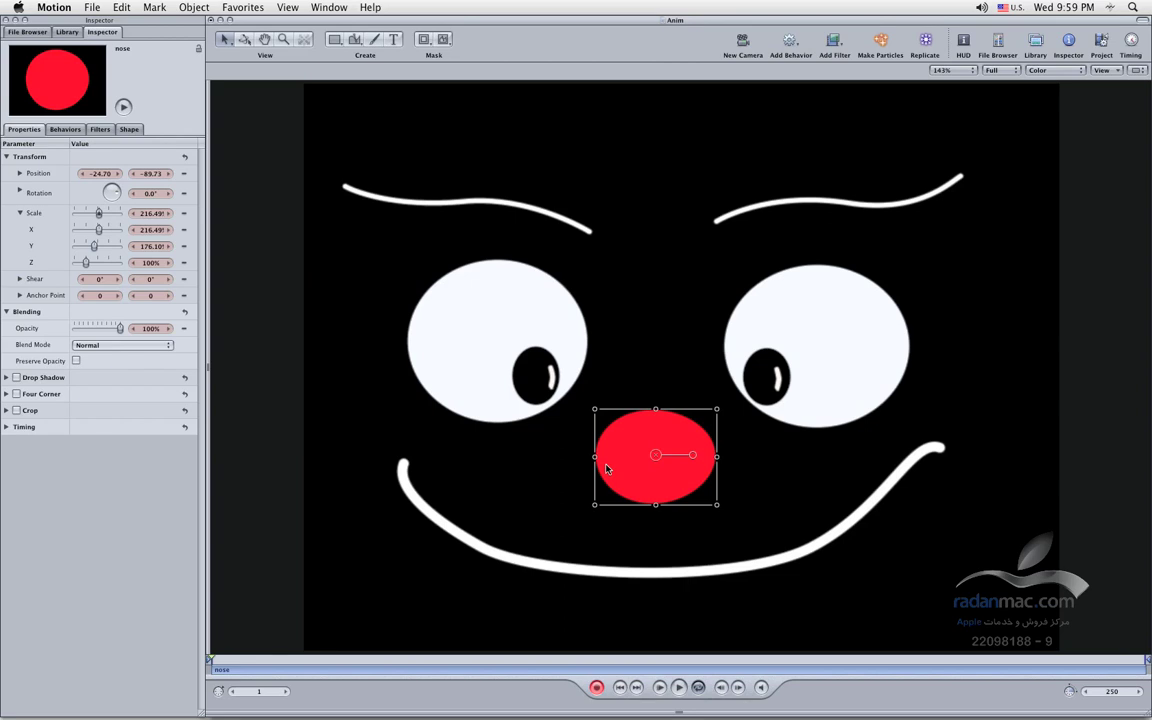
left_click_drag(607, 465, 606, 462)
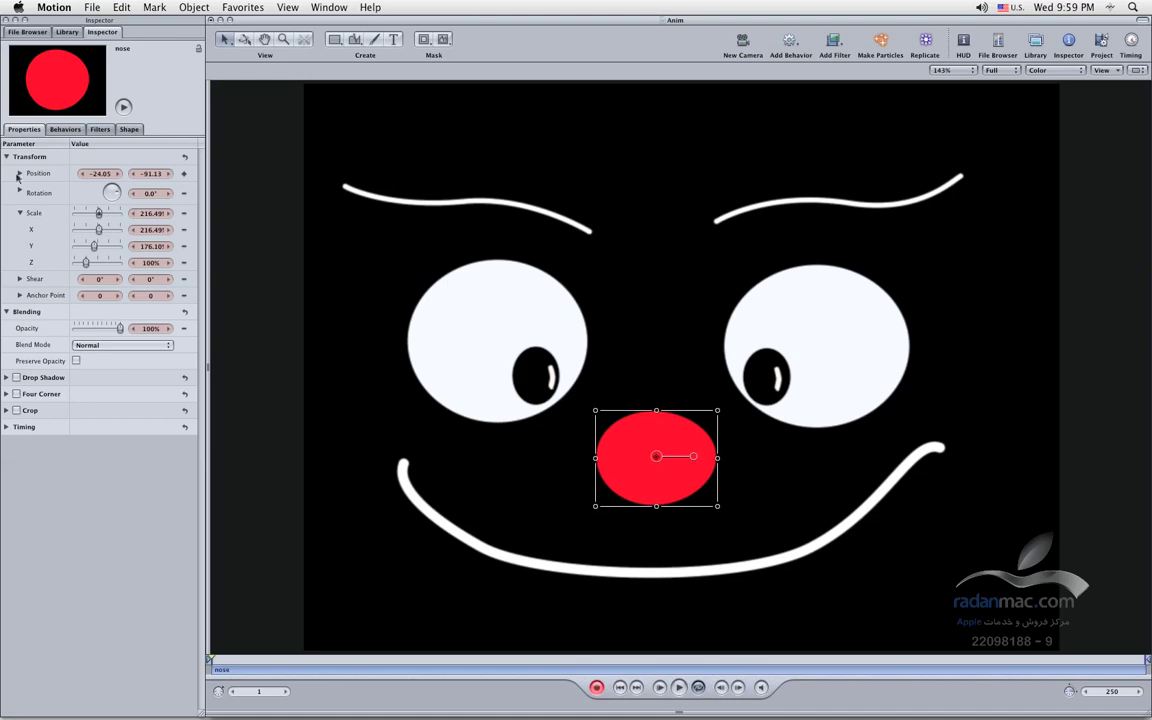
left_click(185, 175)
left_click_drag(697, 460, 697, 459)
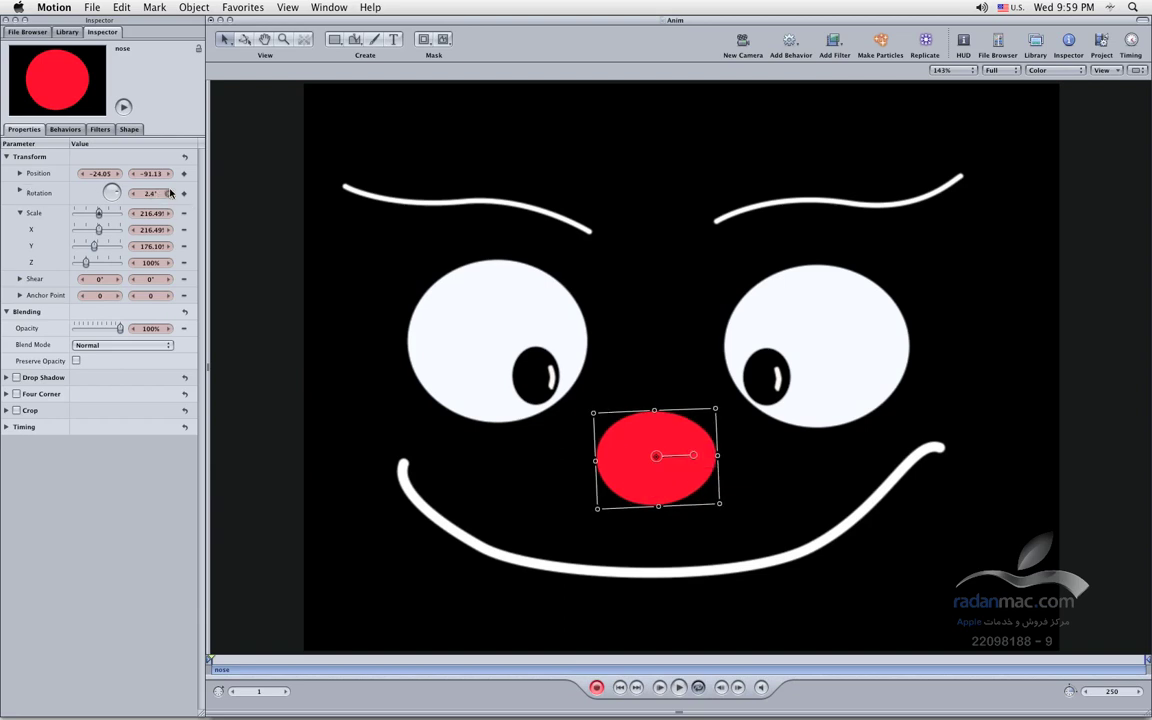
left_click_drag(715, 409, 711, 411)
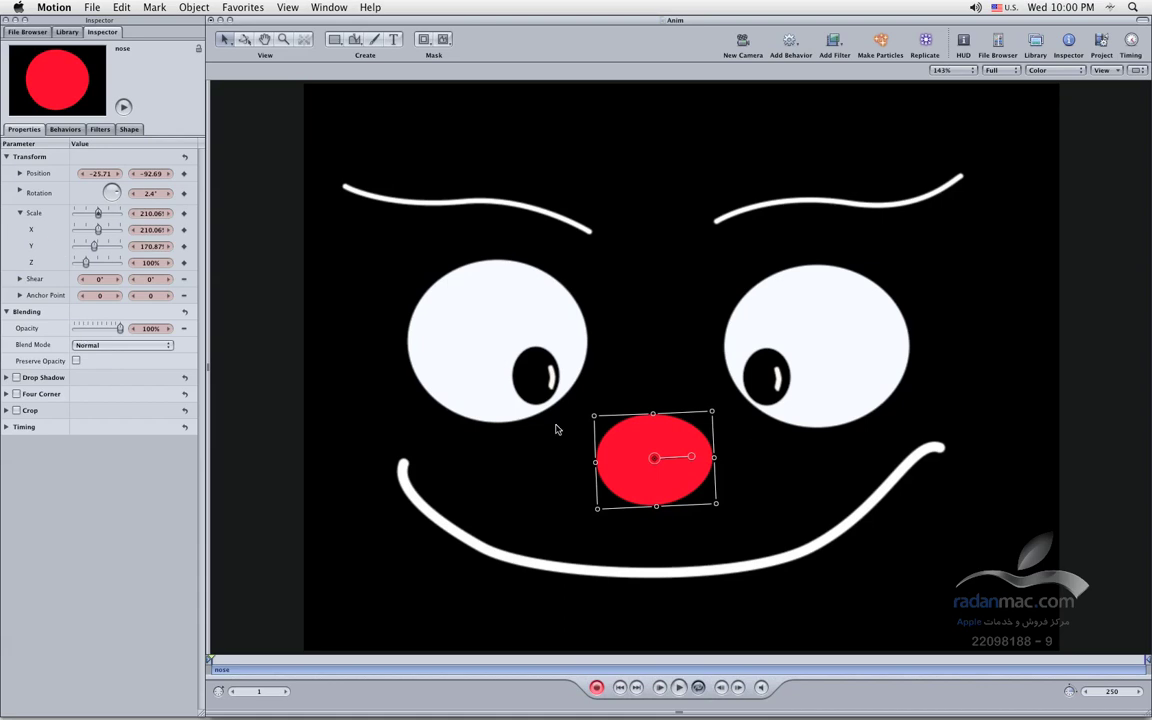
Step: At frame 35, move the right pupil up to about 78, 51 within its eye
left_click(340, 662)
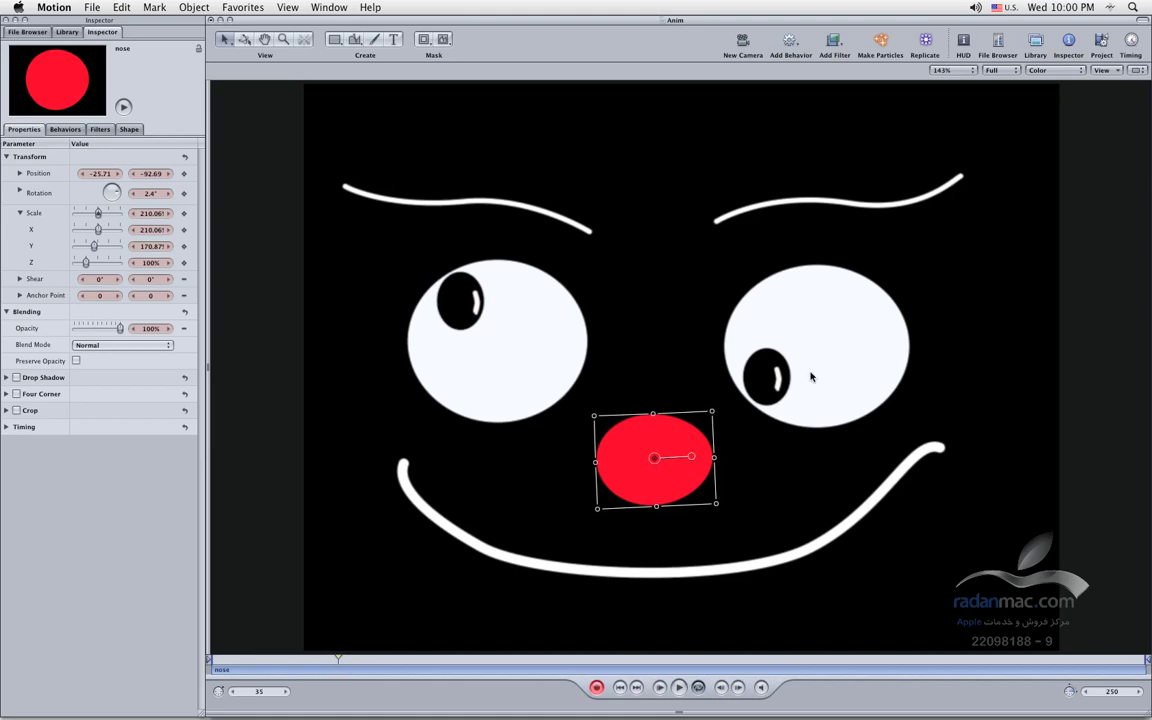
left_click(762, 376)
left_click_drag(758, 373, 755, 323)
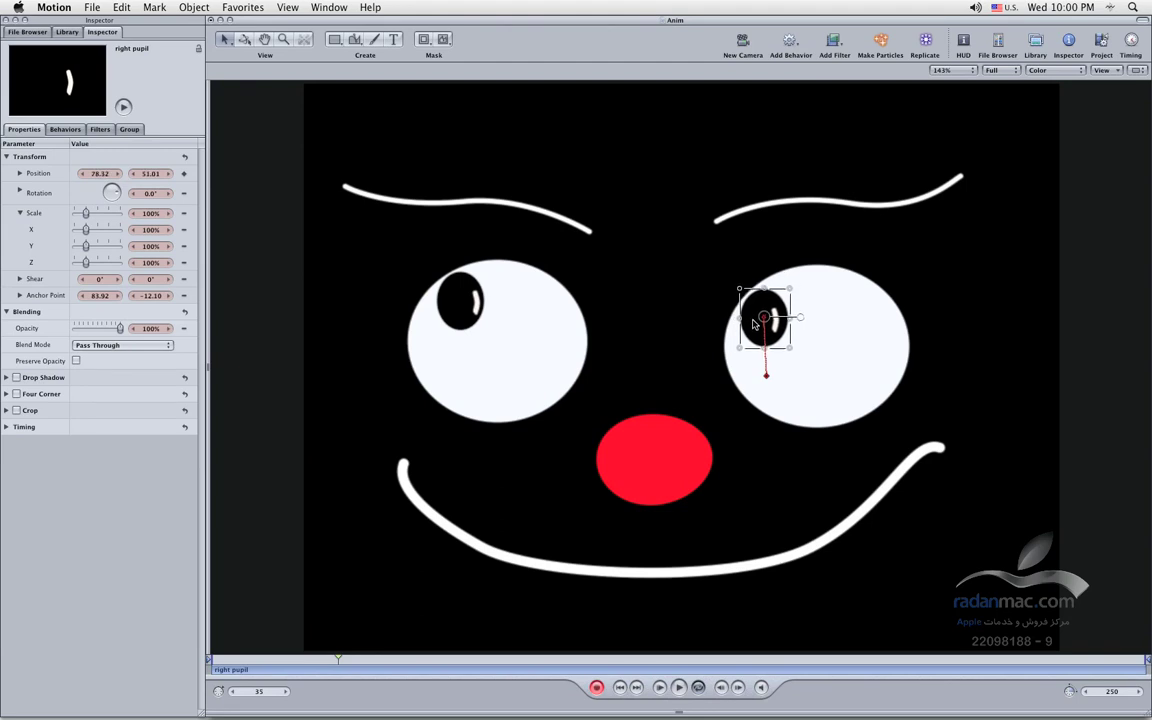
Step: Nudge the nose and rotate it to 6.9° at frame 35, and play back the face animation
left_click(671, 447)
left_click_drag(689, 460, 680, 477)
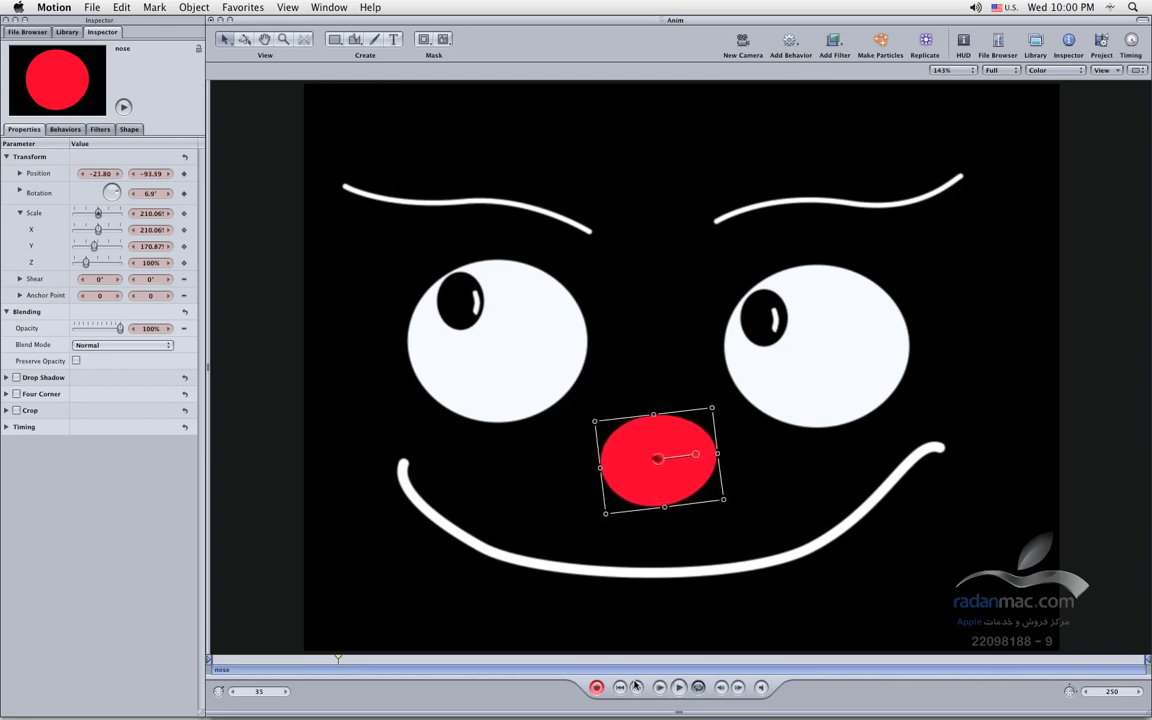
left_click(678, 687)
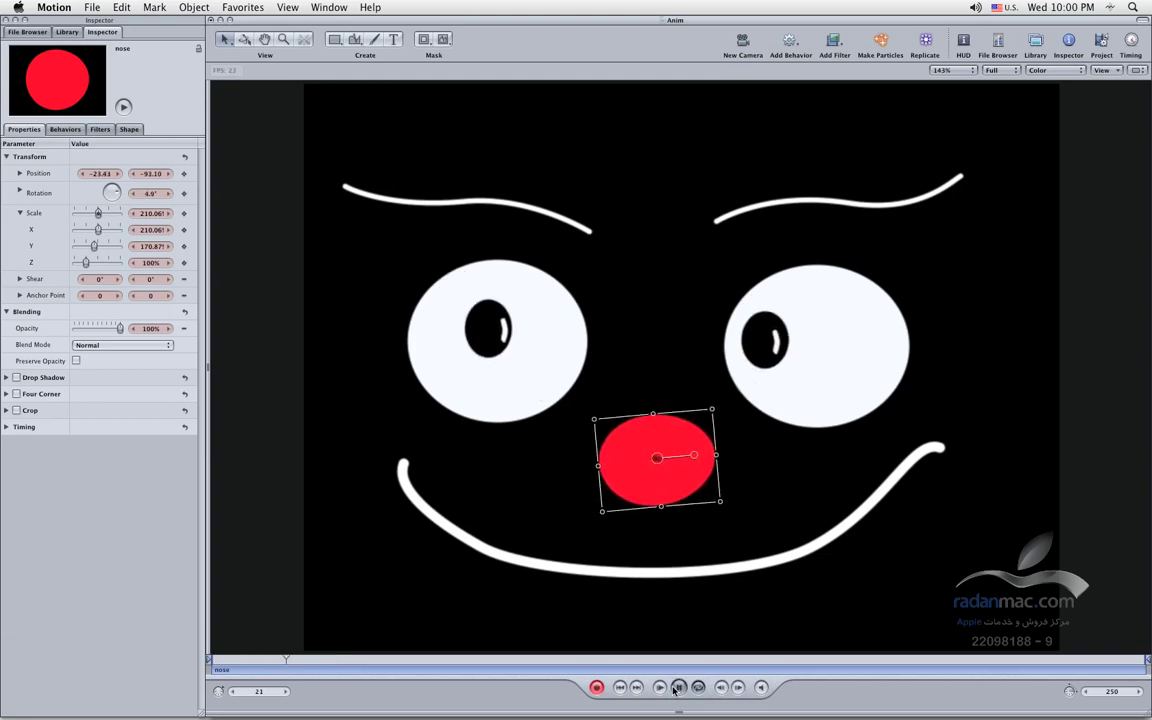
left_click(678, 687)
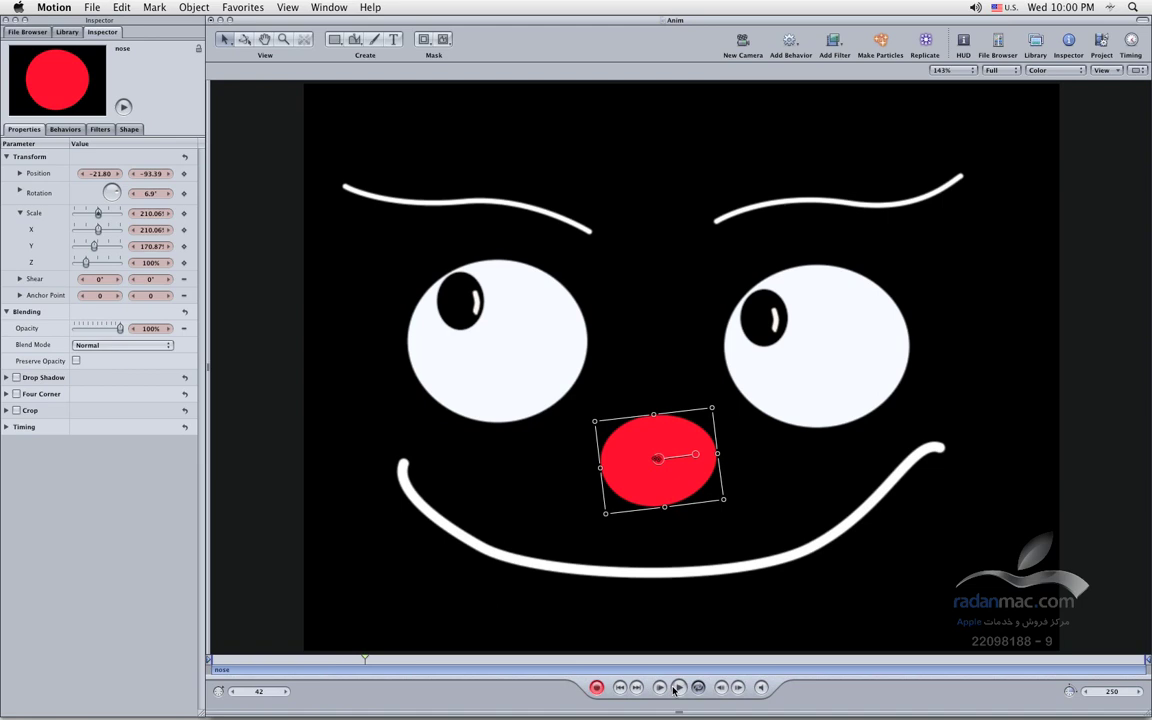
Step: Select the left pupil and display the Timing pane below the canvas
left_click(471, 314)
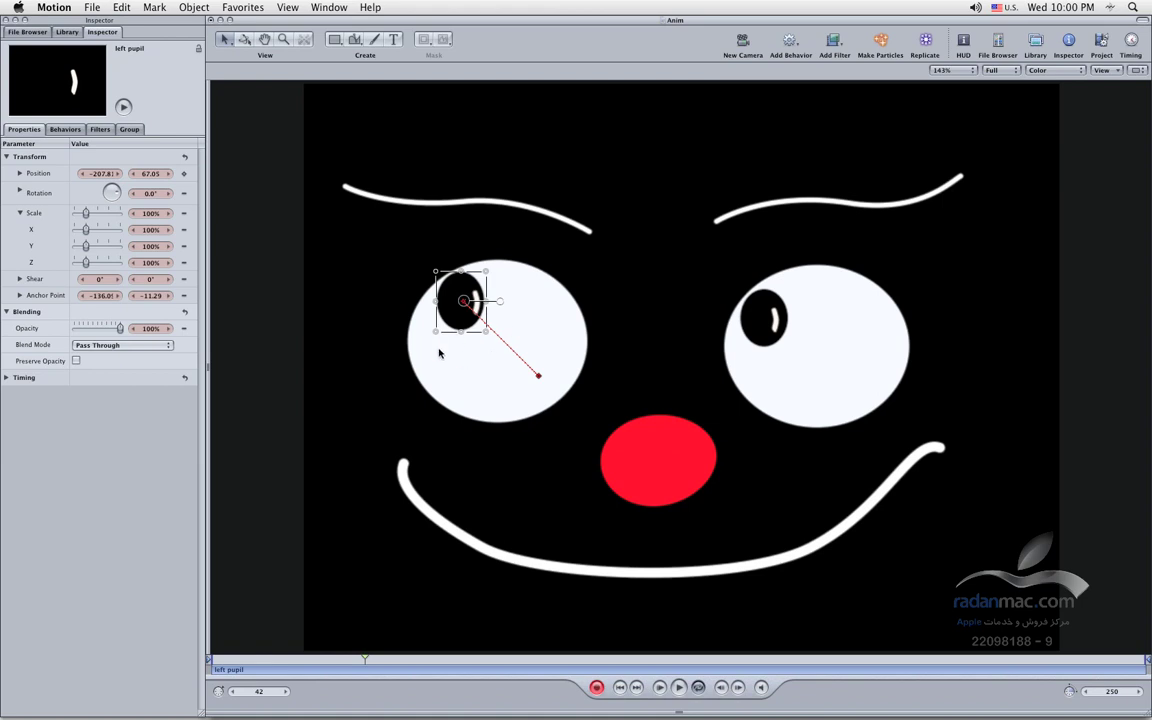
key("F6")
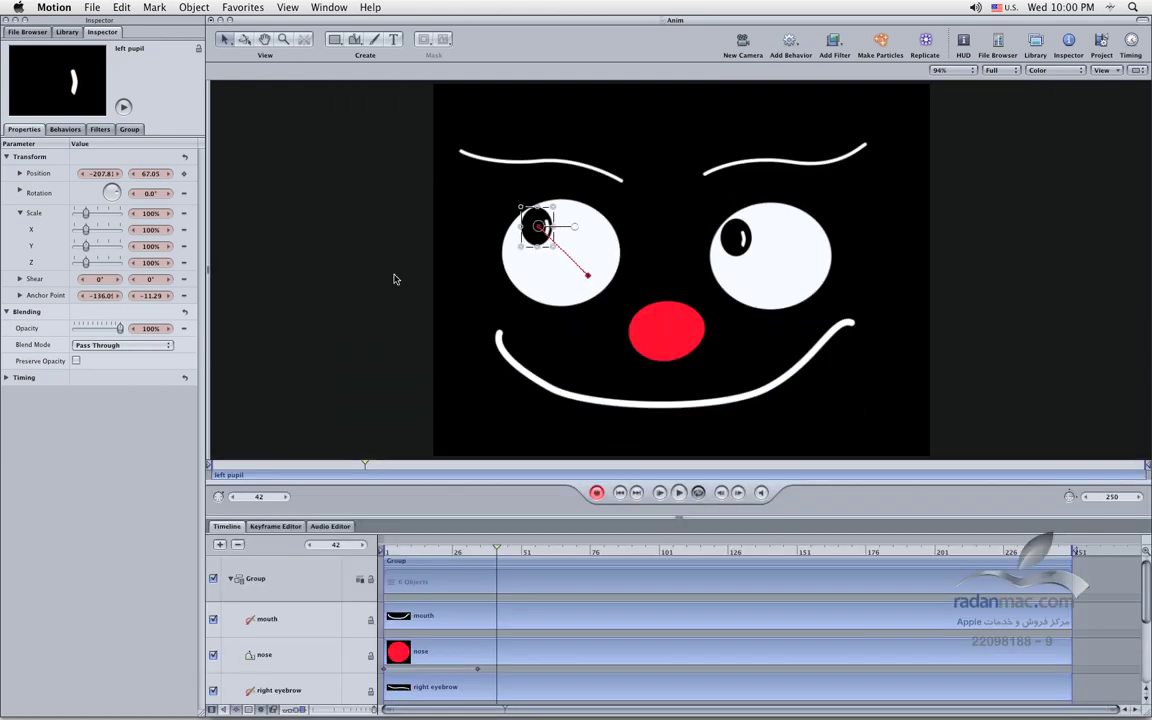
left_click(328, 7)
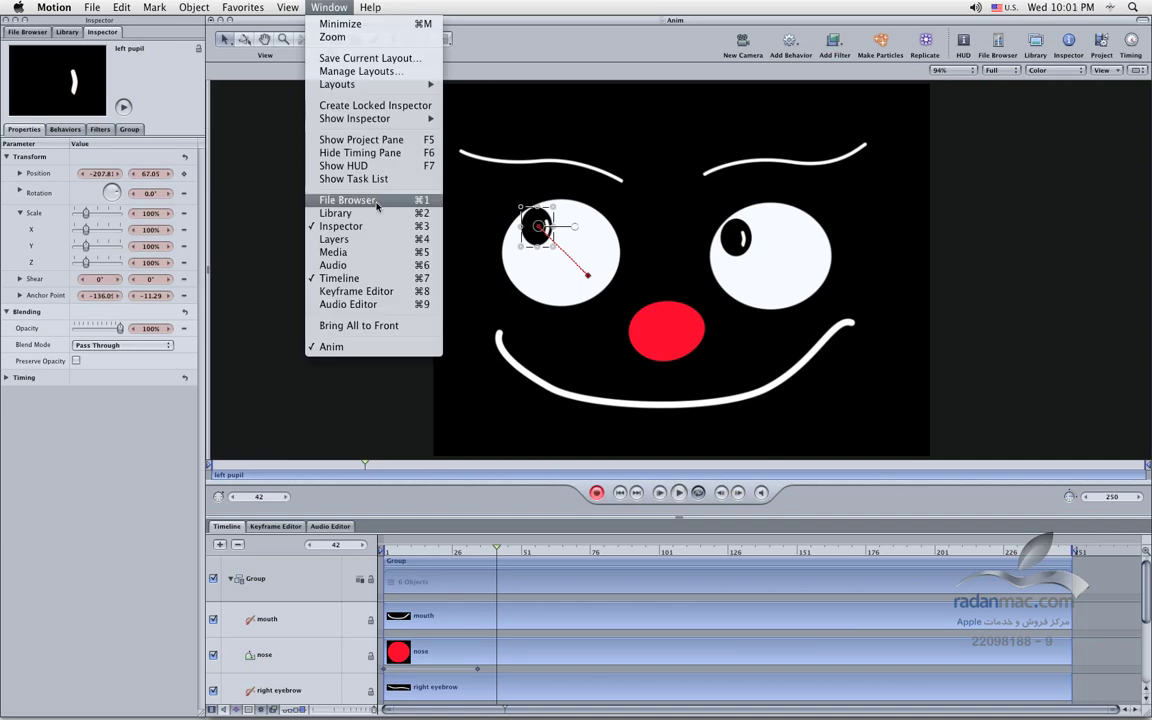
left_click(360, 153)
key("F6")
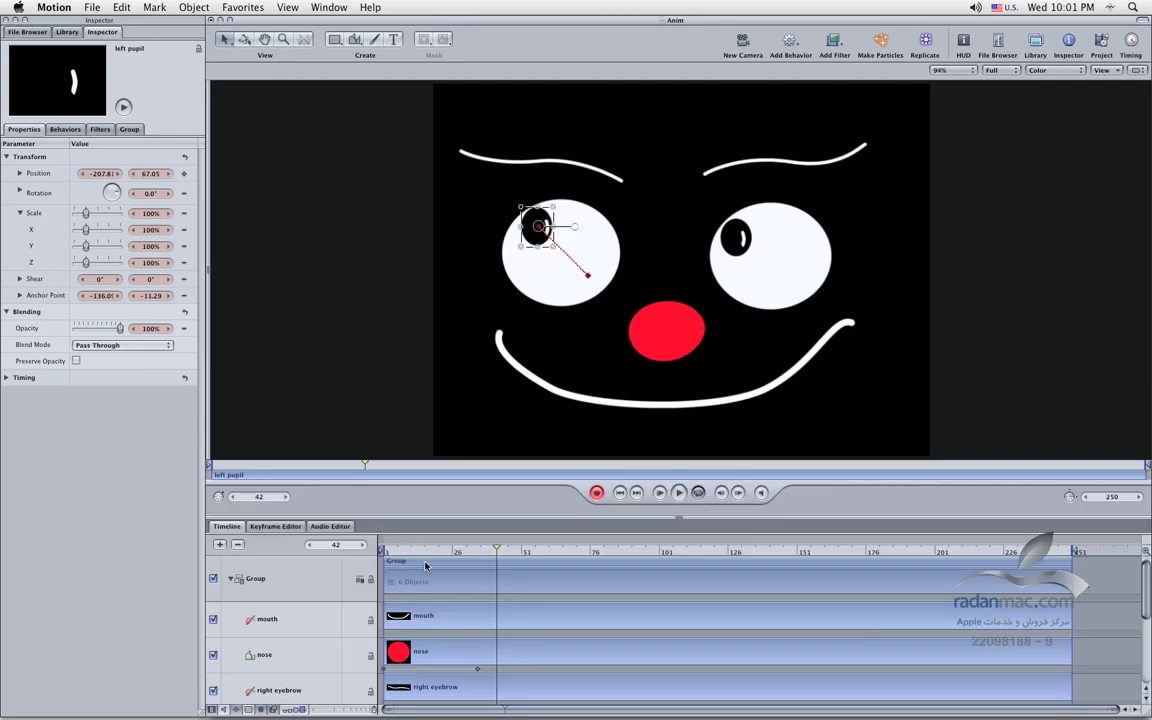
Step: Set the playhead to frame 35 and shift the nose's second keyframe to about frame 44 in the Timeline
left_click_drag(1146, 576, 1146, 607)
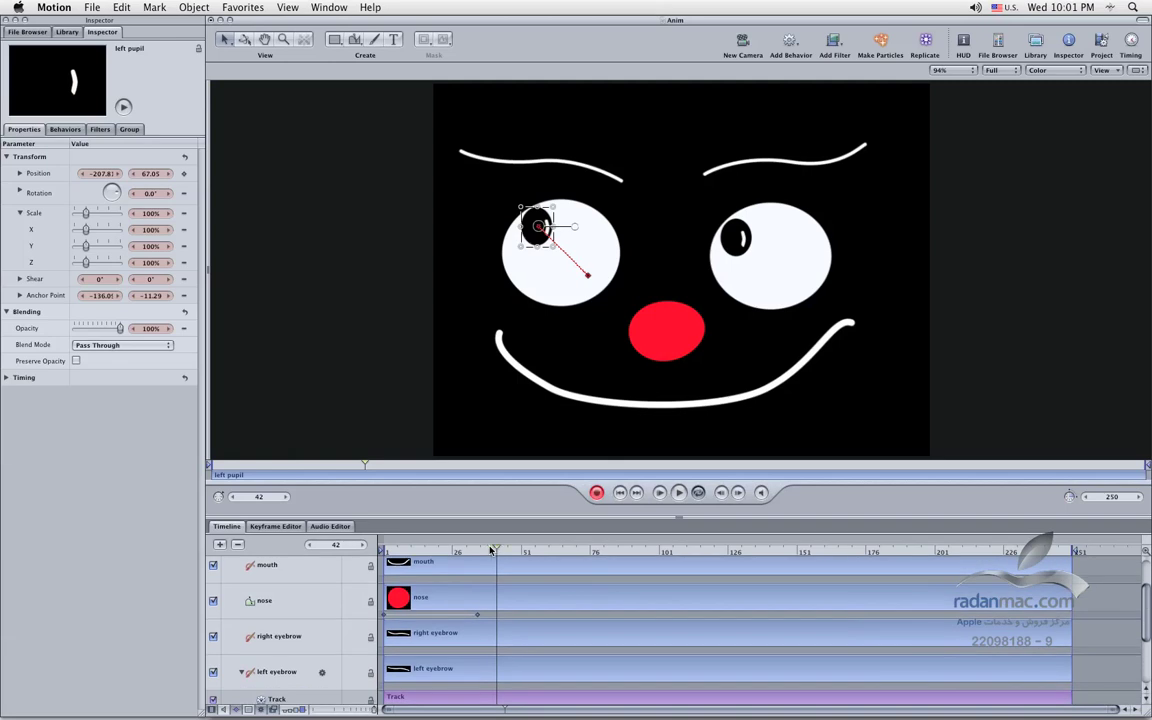
left_click(484, 552)
left_click_drag(484, 552, 478, 553)
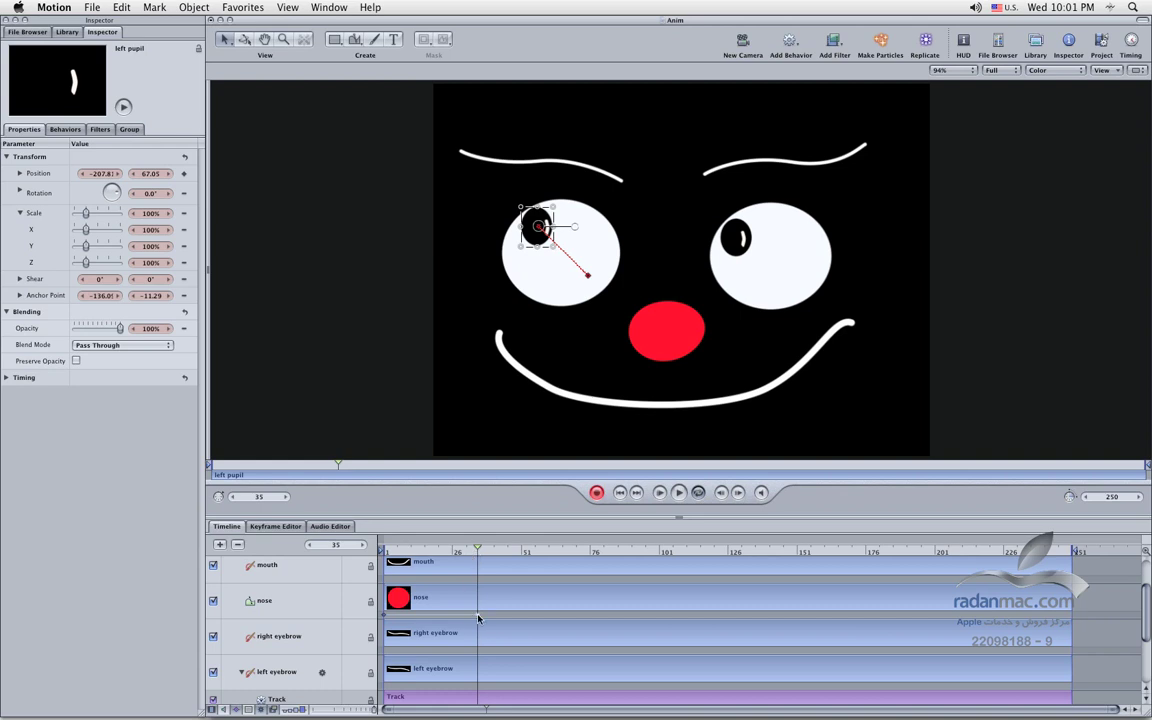
left_click_drag(474, 628, 505, 626)
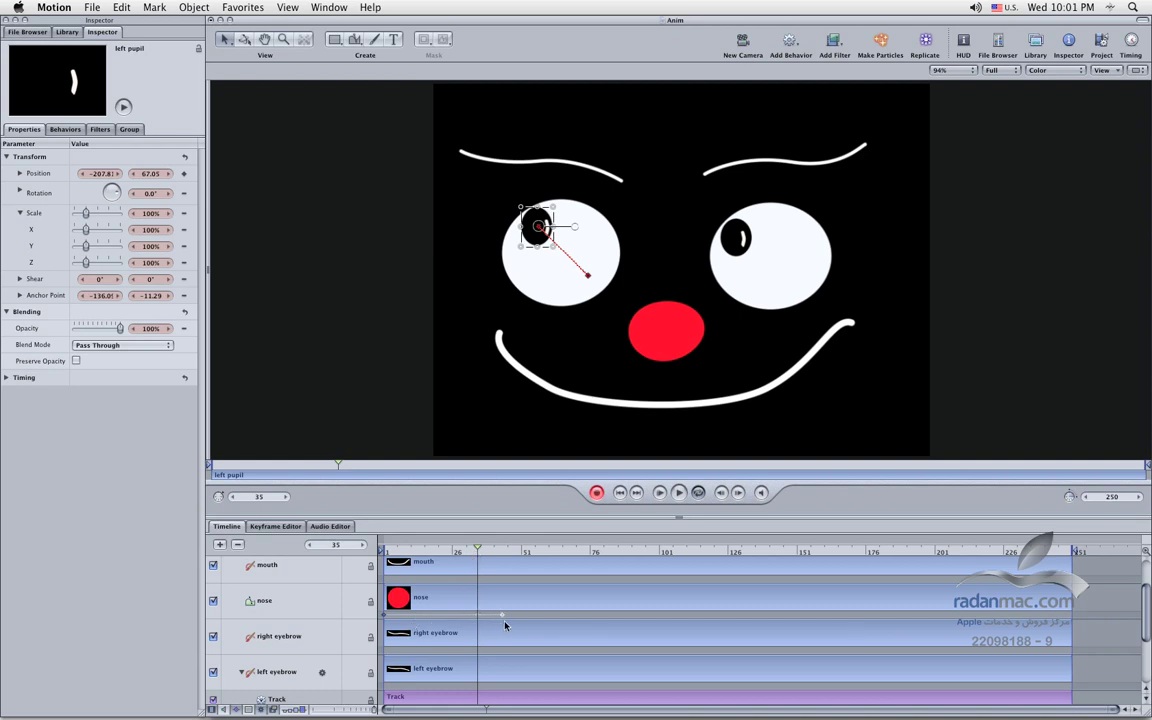
Step: Open the Keyframe Editor for the left pupil and list only its Animated parameters
left_click(270, 527)
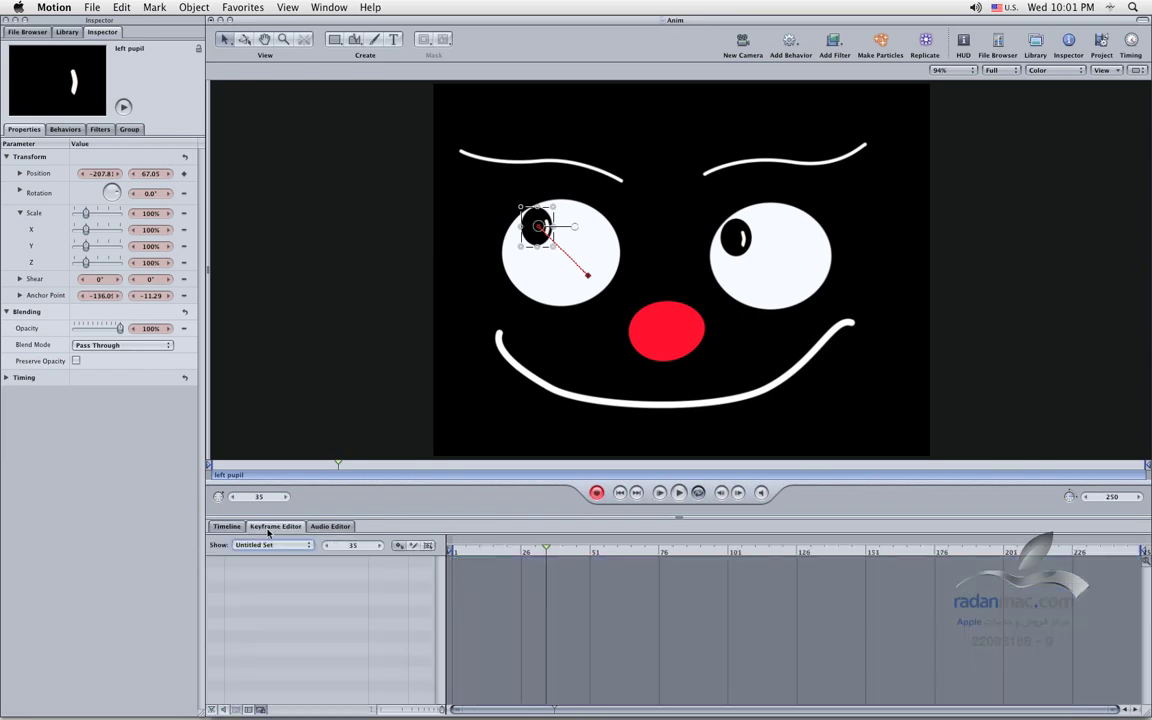
left_click(268, 545)
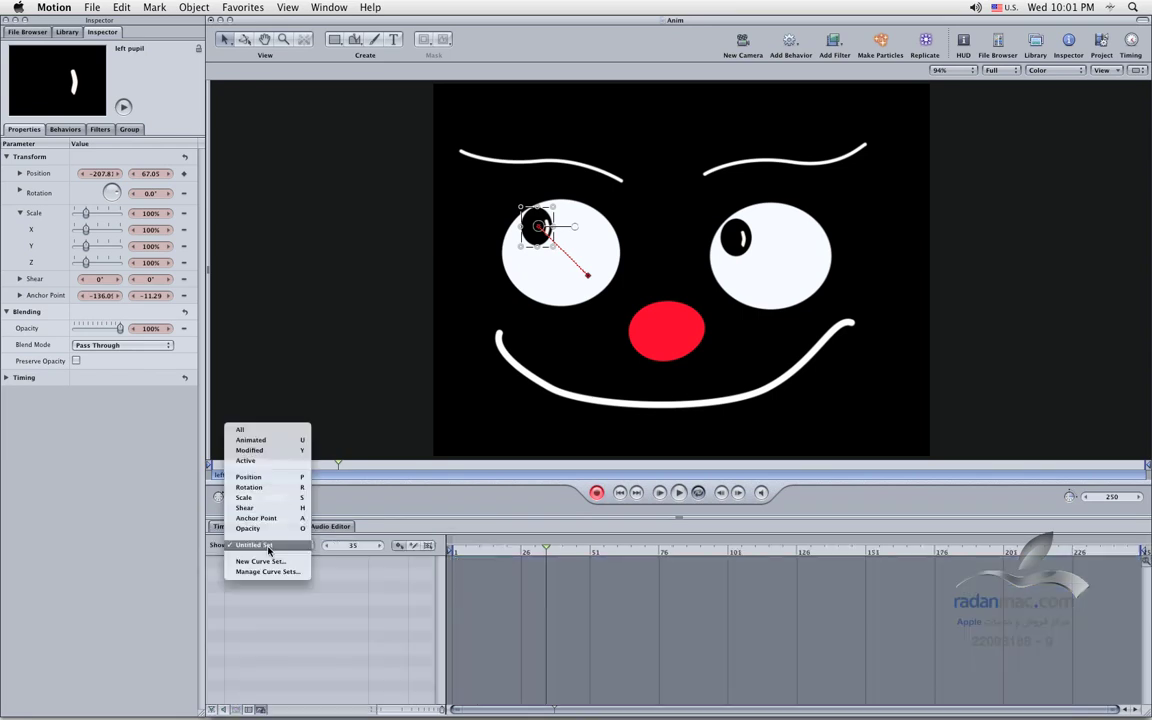
left_click(285, 432)
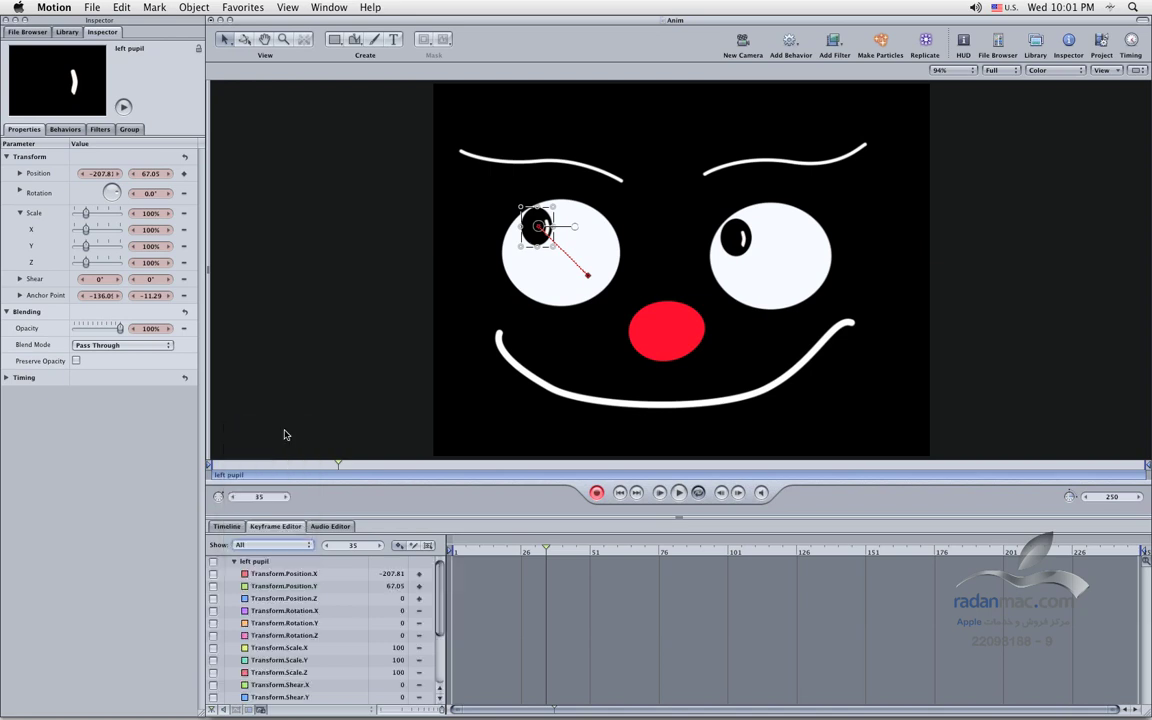
left_click(290, 545)
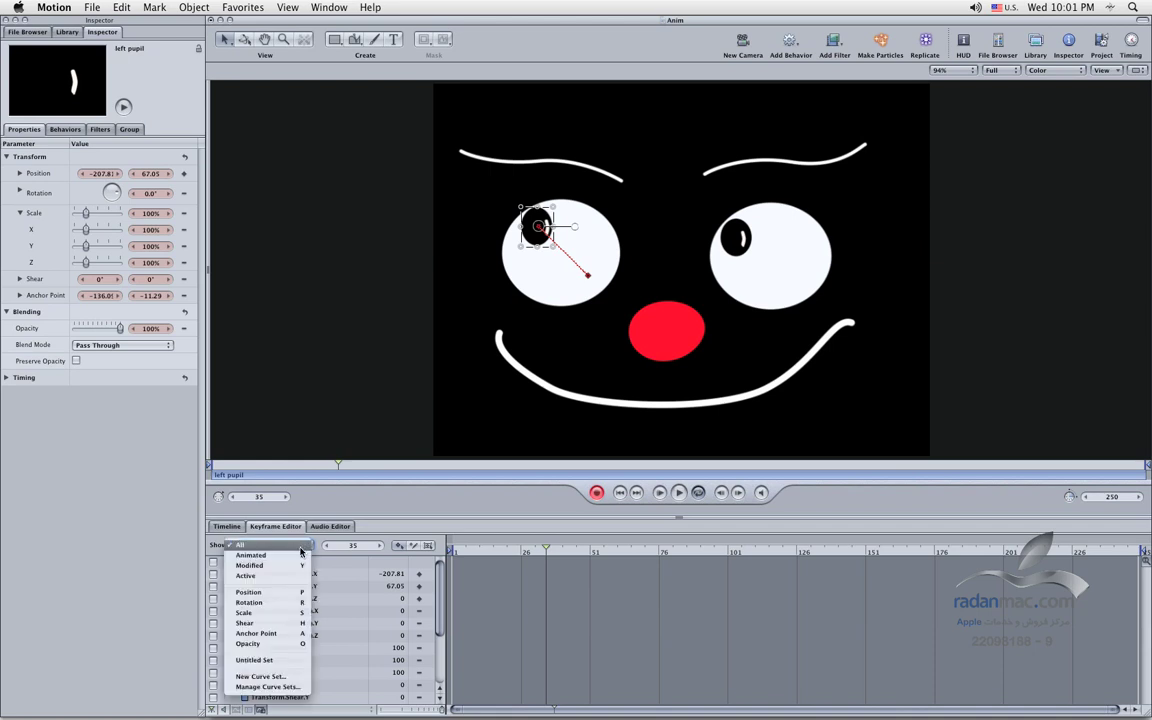
left_click(251, 555)
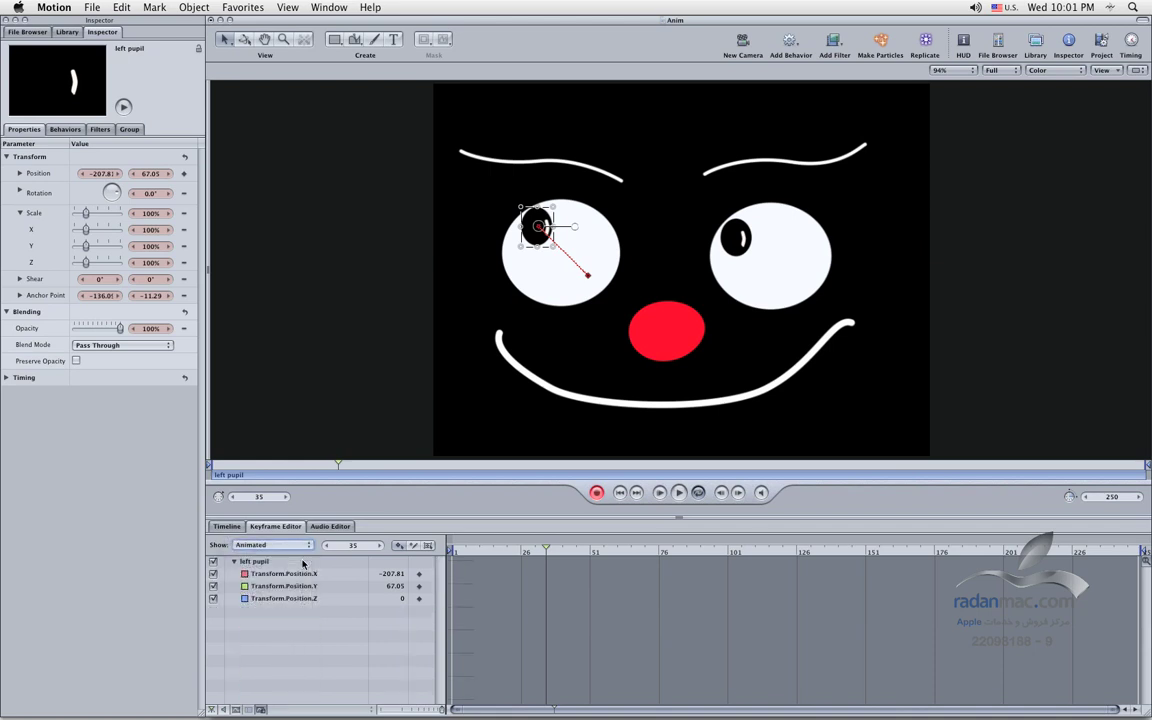
Step: Select the left pupil's Position X, Y and Z parameters together
left_click(308, 575)
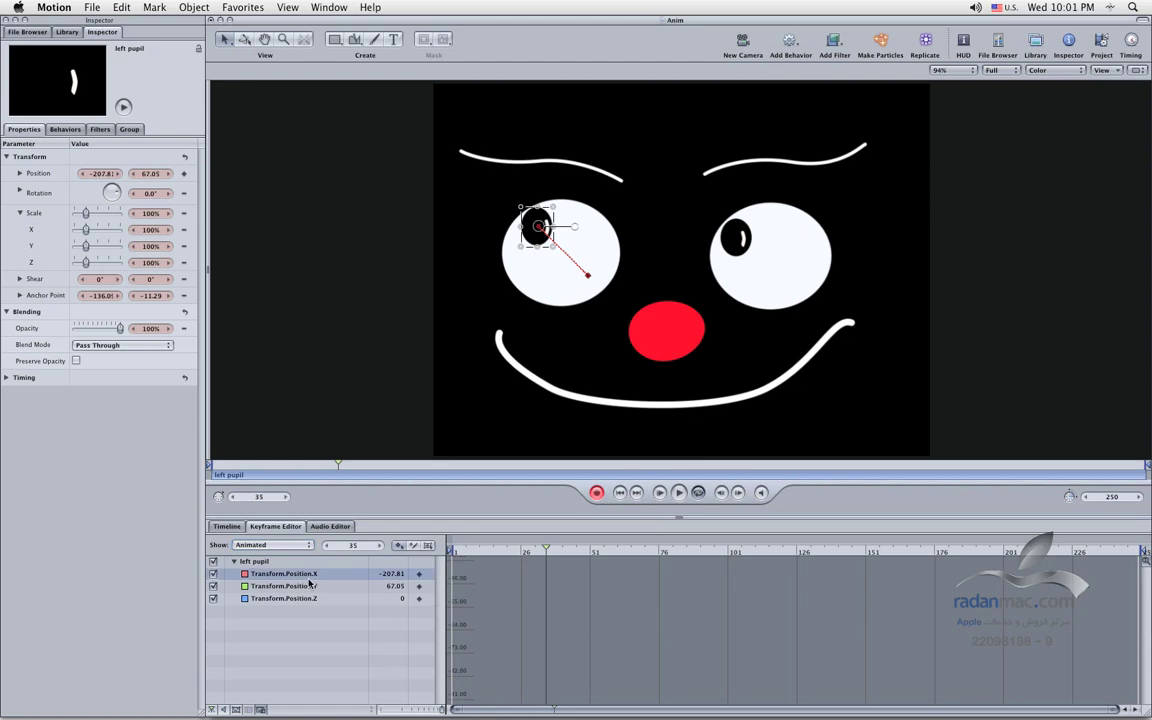
left_click(307, 588, "shift")
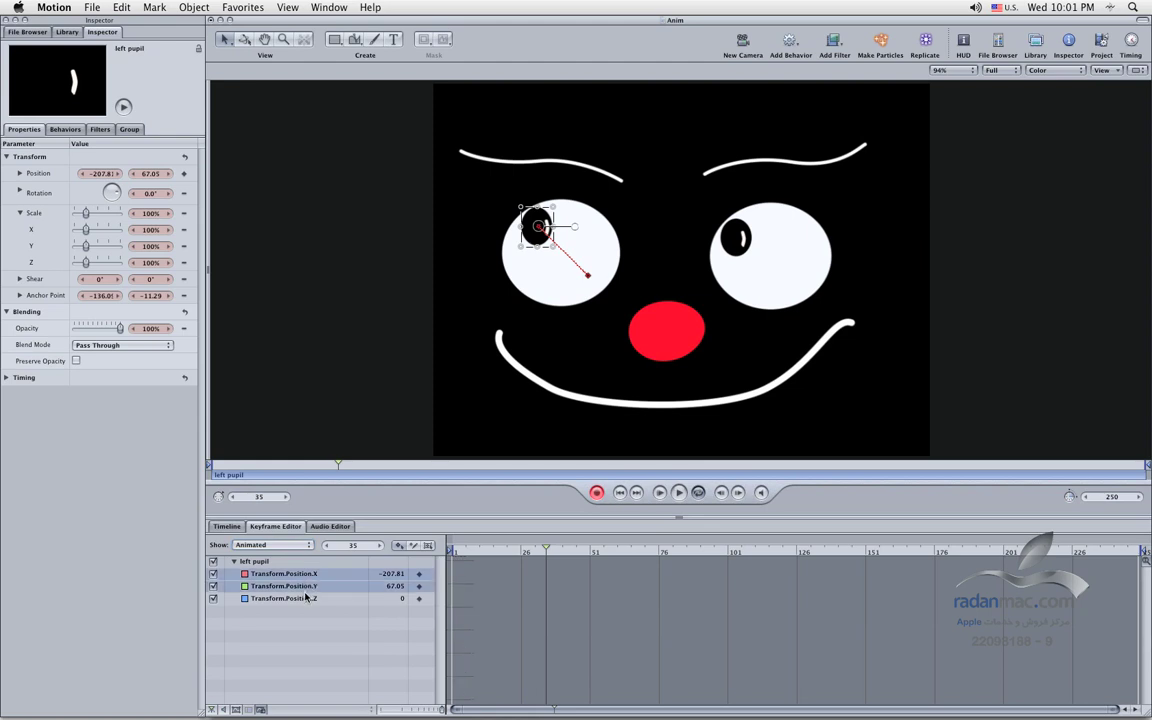
left_click(305, 597, "shift")
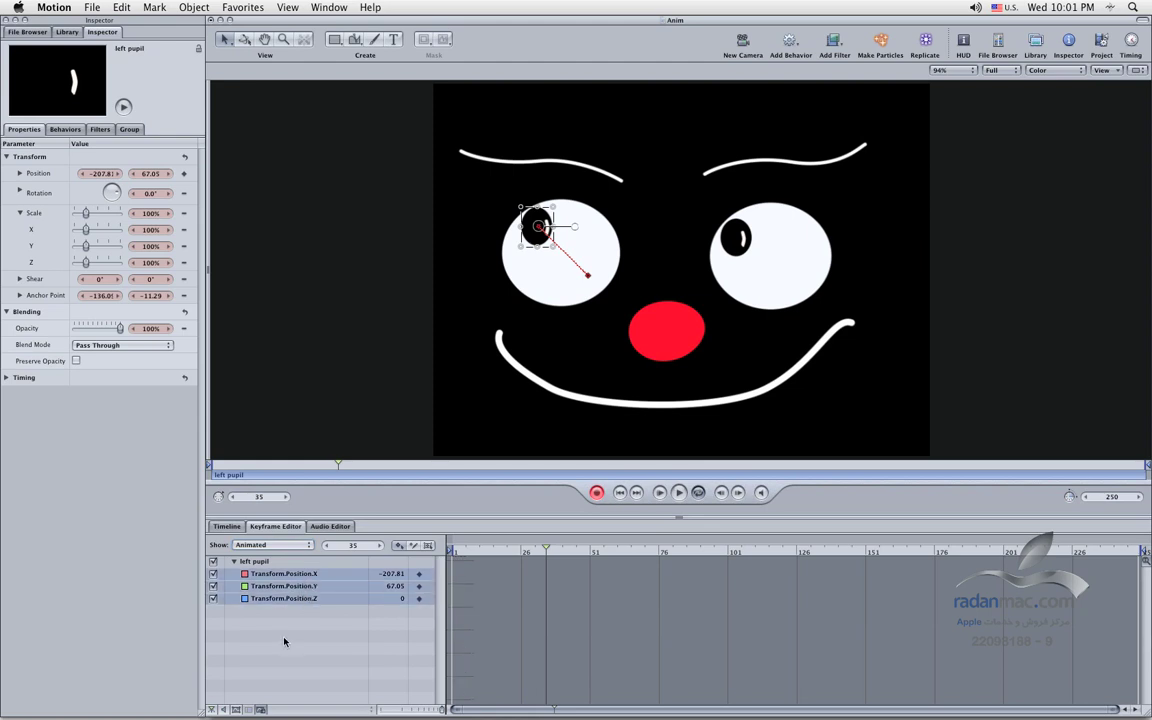
Step: Move the left pupil's second Position X, Y and Z keyframes together to frame 12 in the Keyframe Editor, with the playhead at frame 12
key("shift+z")
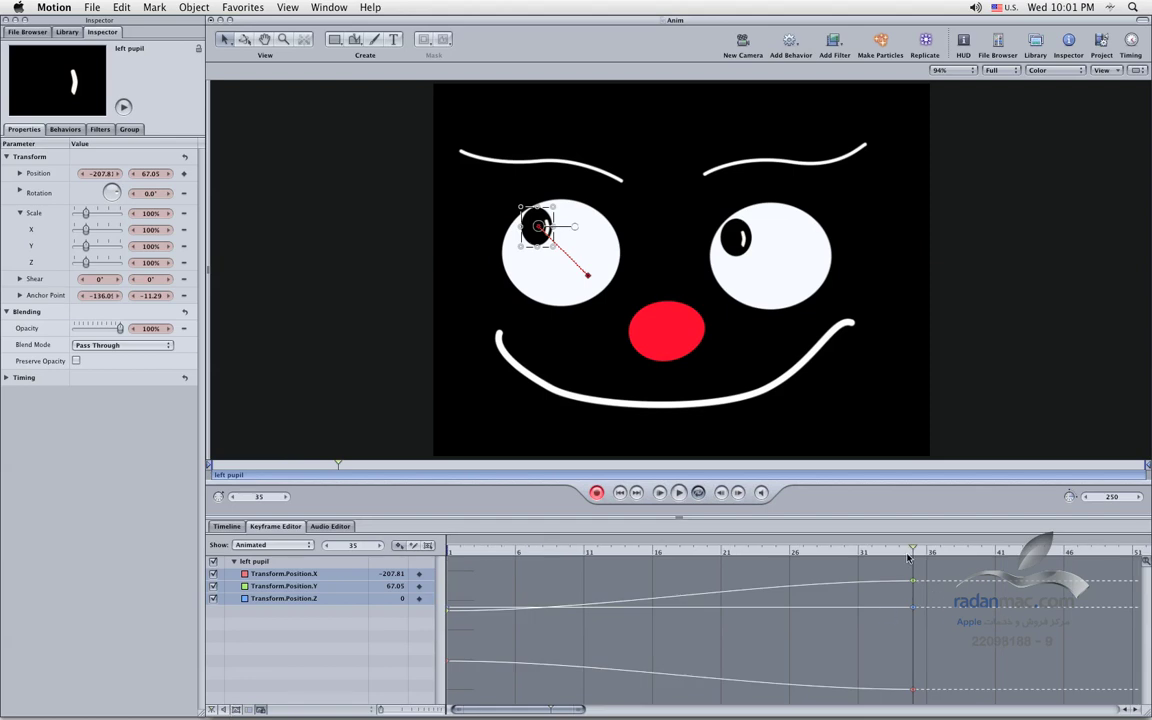
left_click(478, 586)
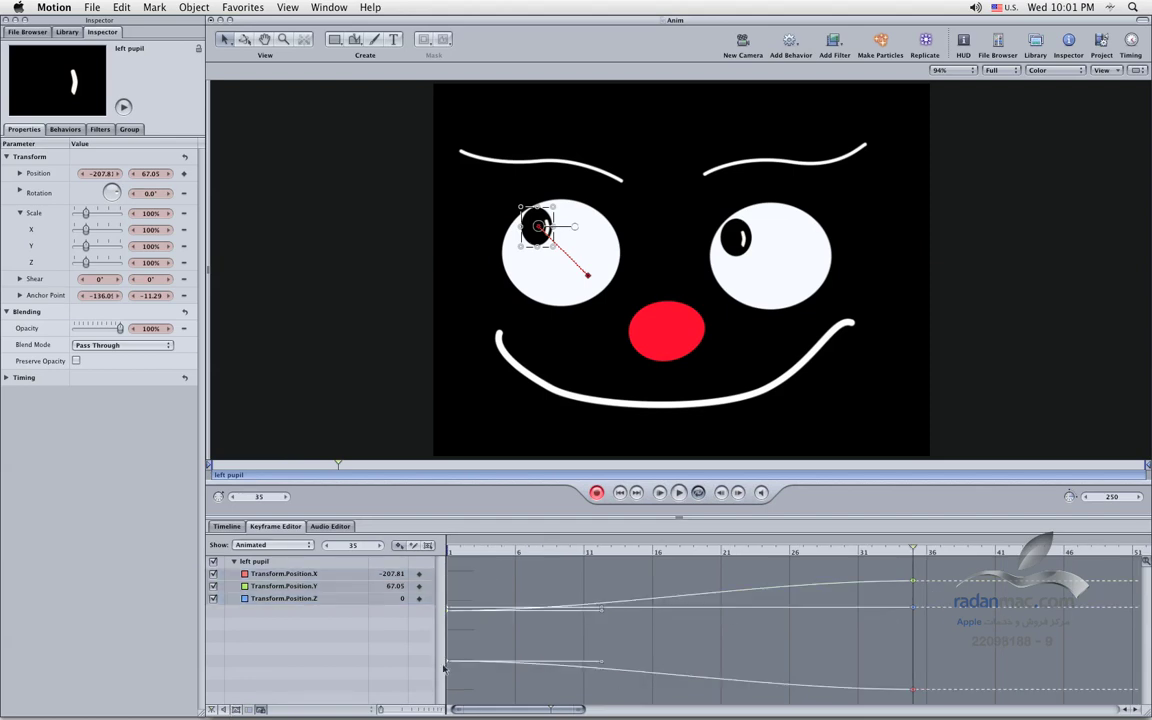
left_click(268, 572)
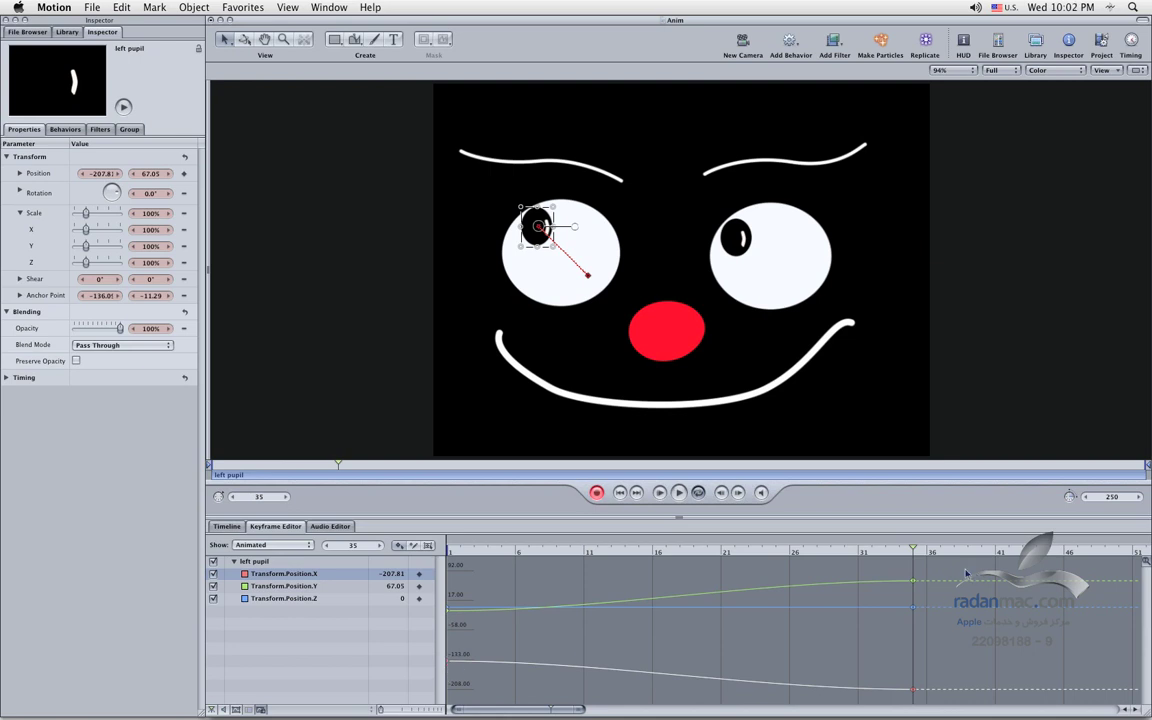
left_click_drag(948, 566, 903, 665)
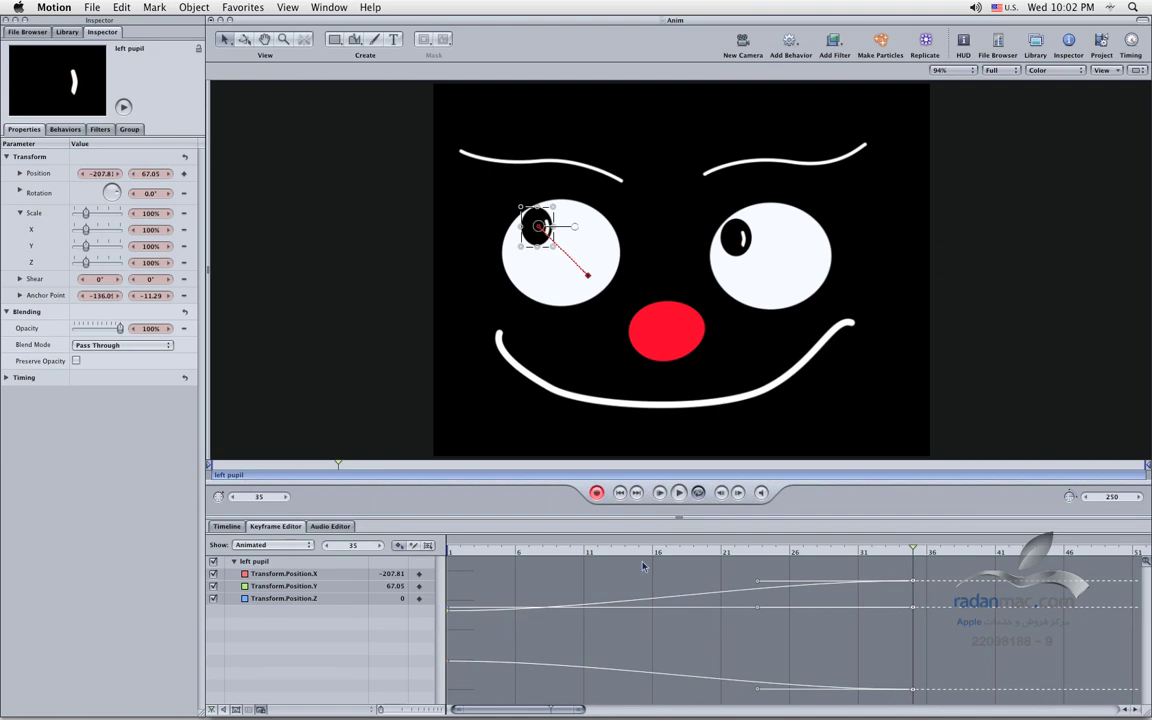
left_click_drag(622, 550, 602, 551)
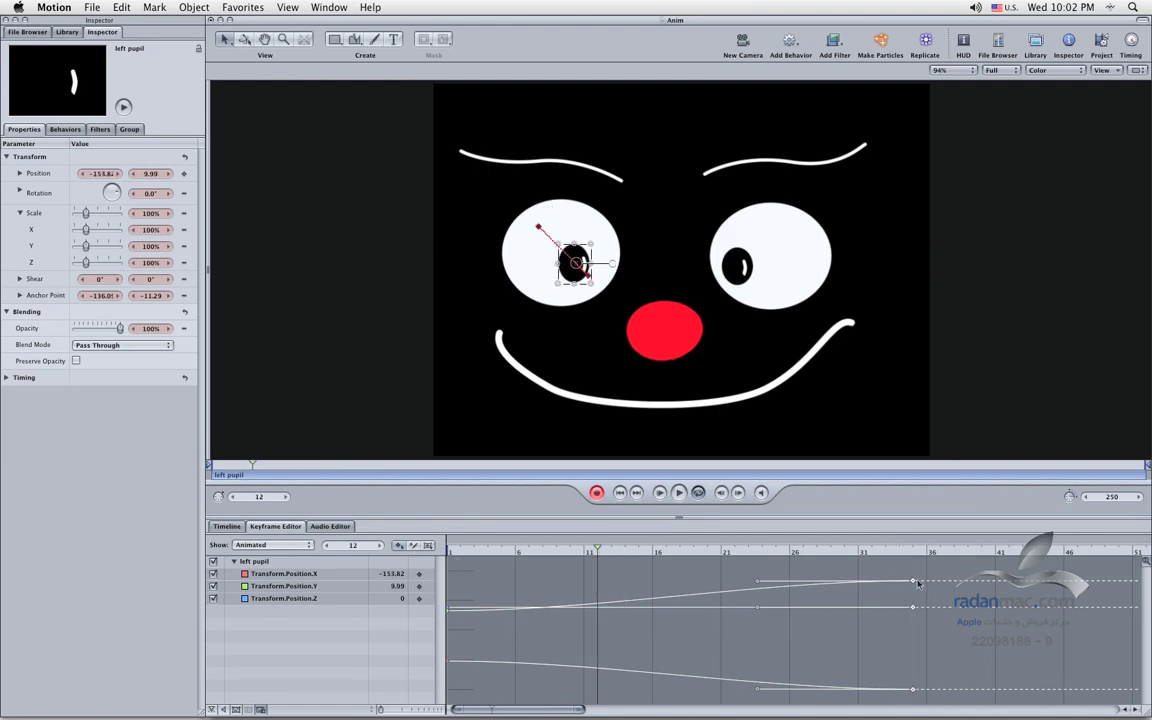
left_click_drag(913, 583, 597, 581)
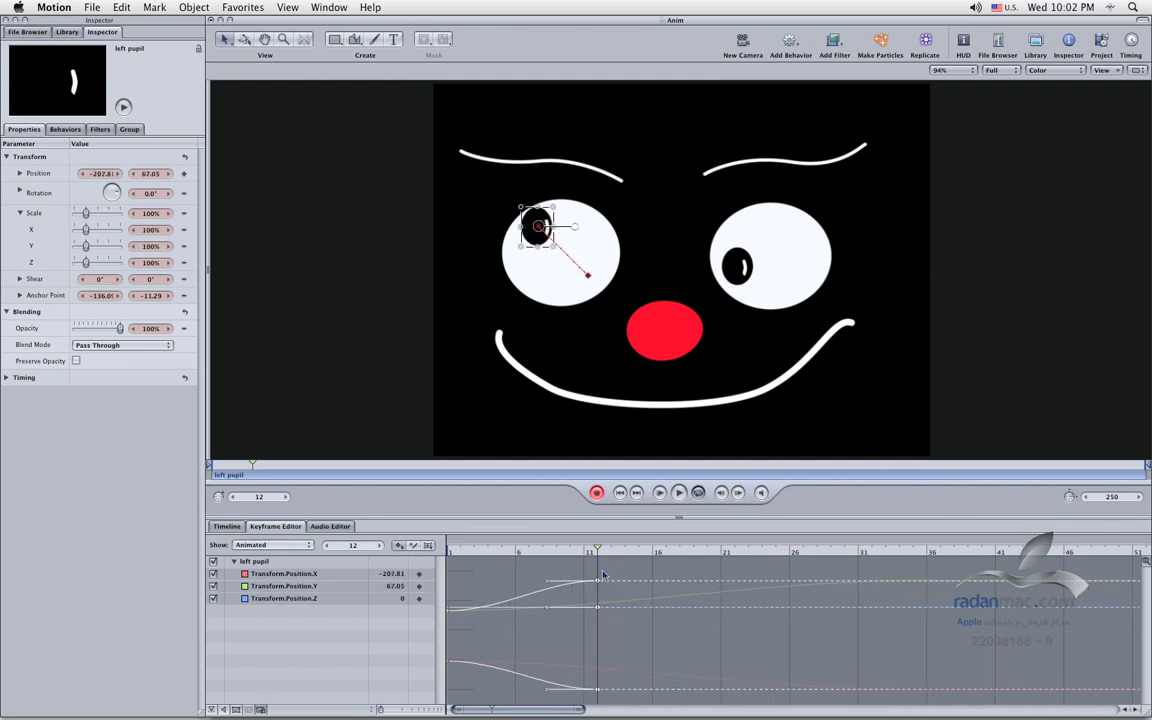
Step: Lower the left pupil's Position Y keyframe at frame 12 to about 63.58 in the Keyframe Editor graph
mouse_move(599, 579)
left_mouse_down()
mouse_move(913, 582)
mouse_move(597, 580)
left_mouse_up()
left_click(599, 588)
left_click(598, 584)
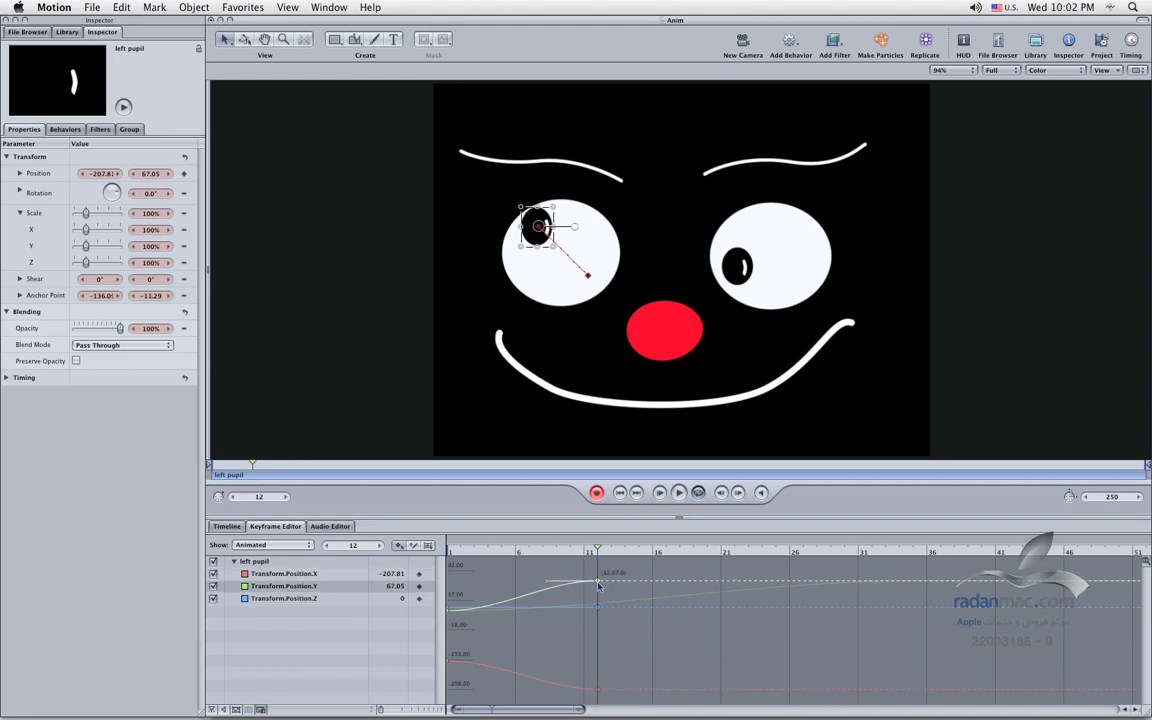
left_click_drag(598, 584, 629, 615)
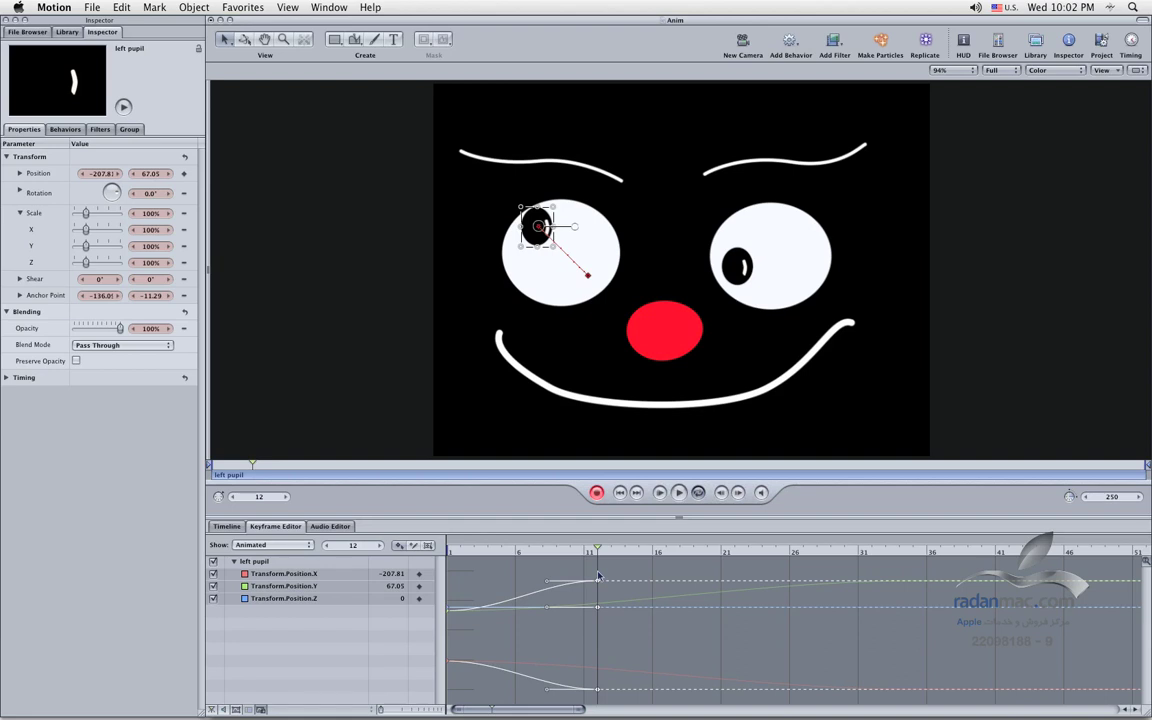
left_click(595, 588)
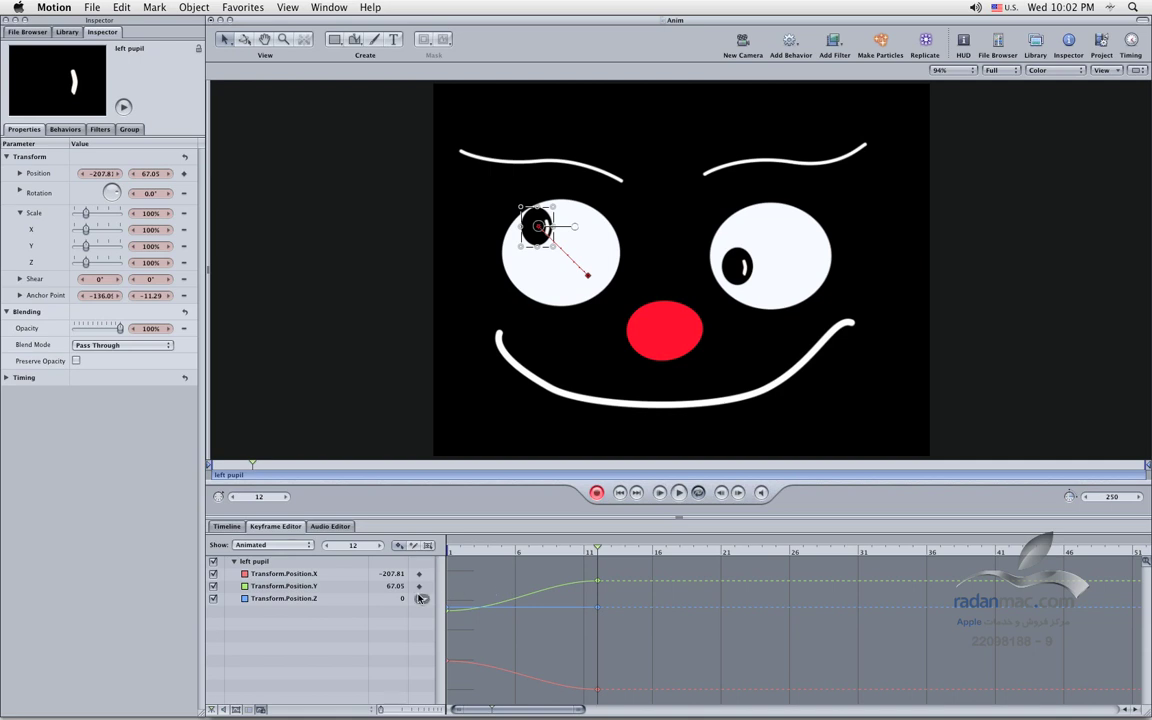
left_click(300, 586)
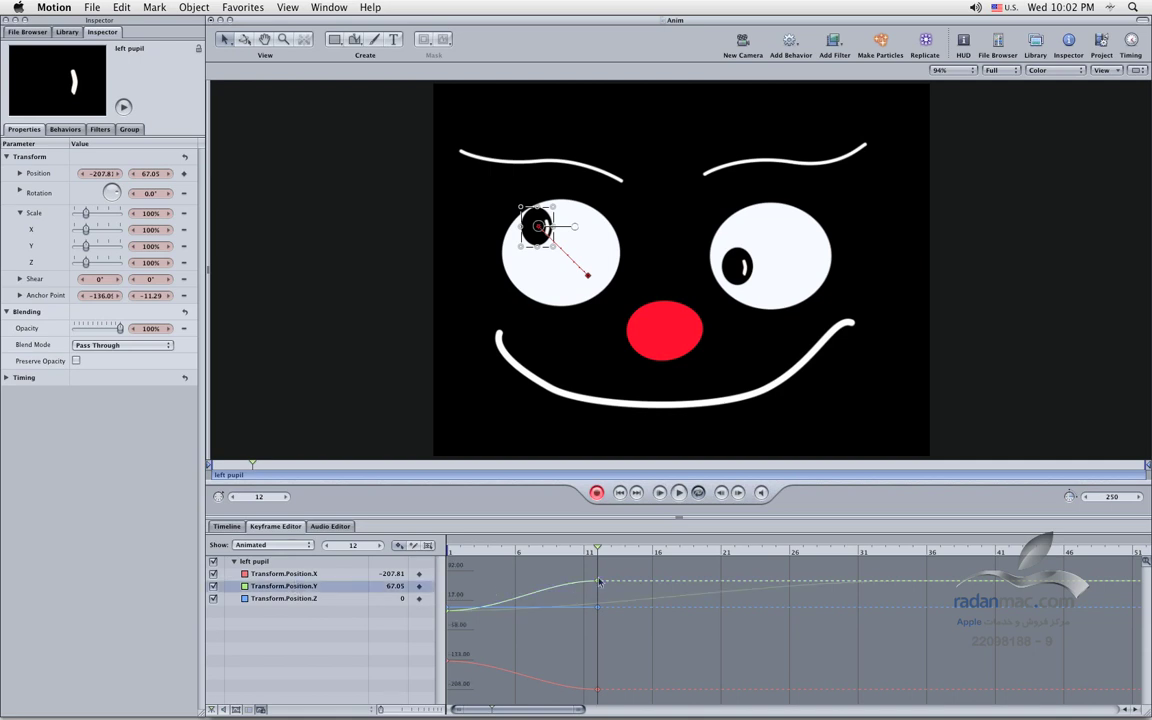
left_click(598, 582)
left_click_drag(598, 584, 598, 588)
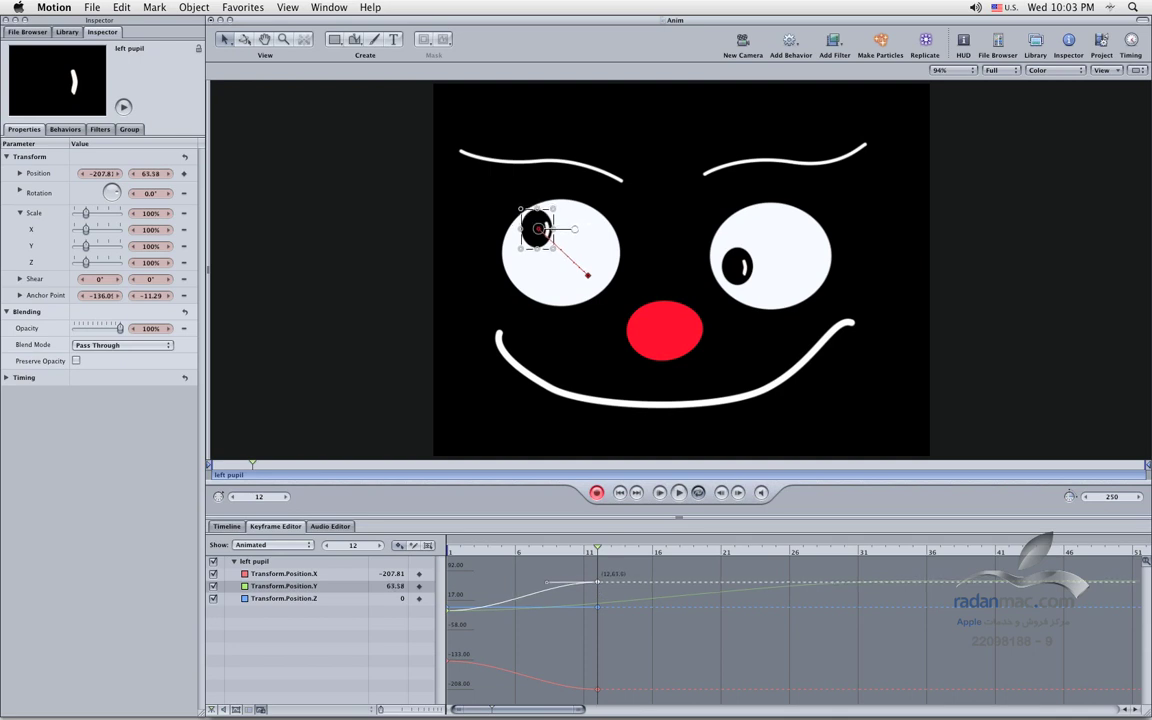
left_click(642, 637)
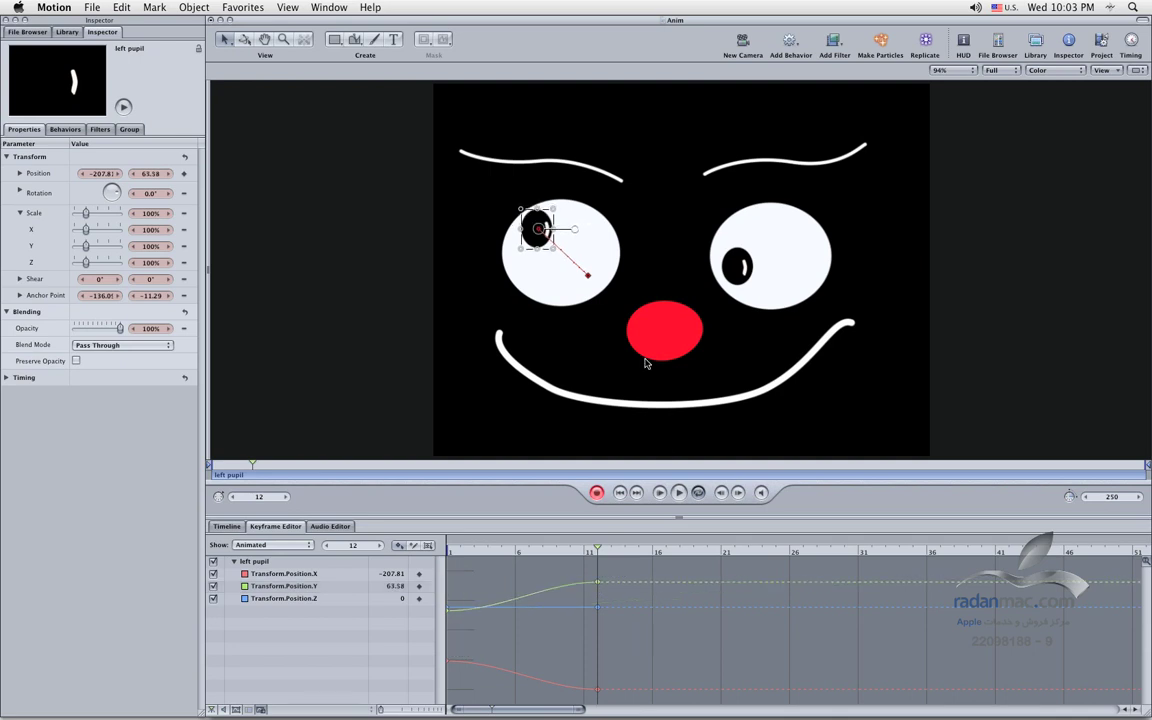
Step: Select the right pupil and move its second Position X, Y and Z keyframes together to frame 12
left_click(737, 265)
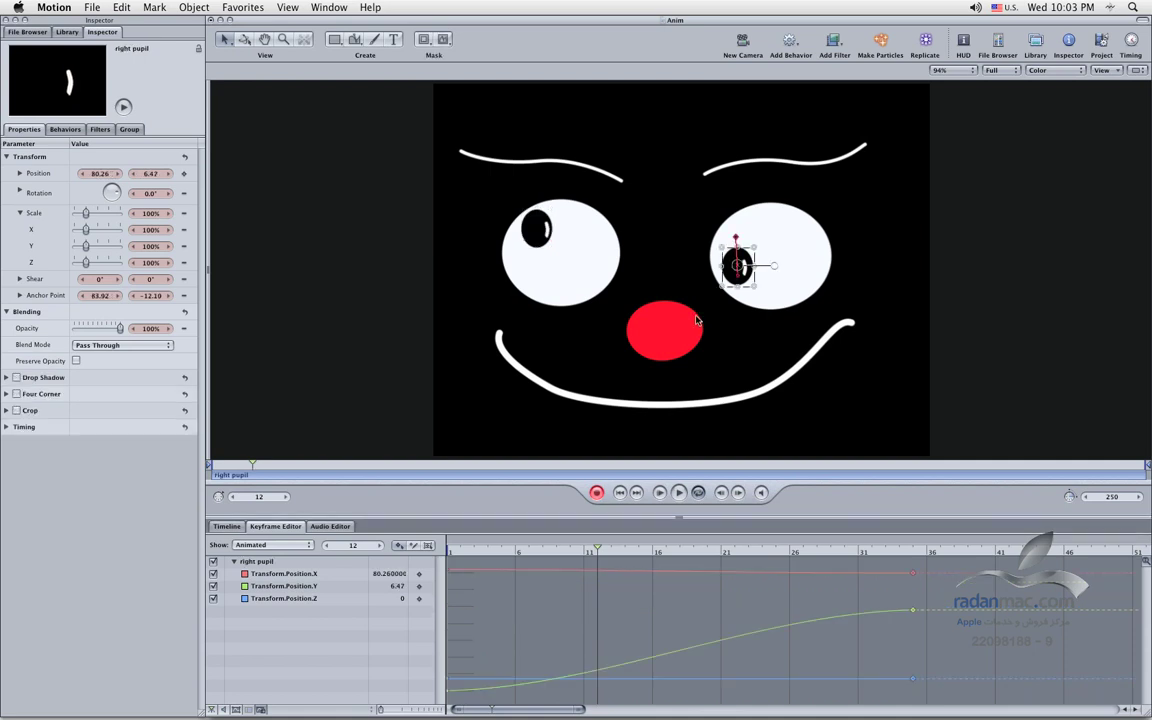
left_click_drag(925, 568, 886, 689)
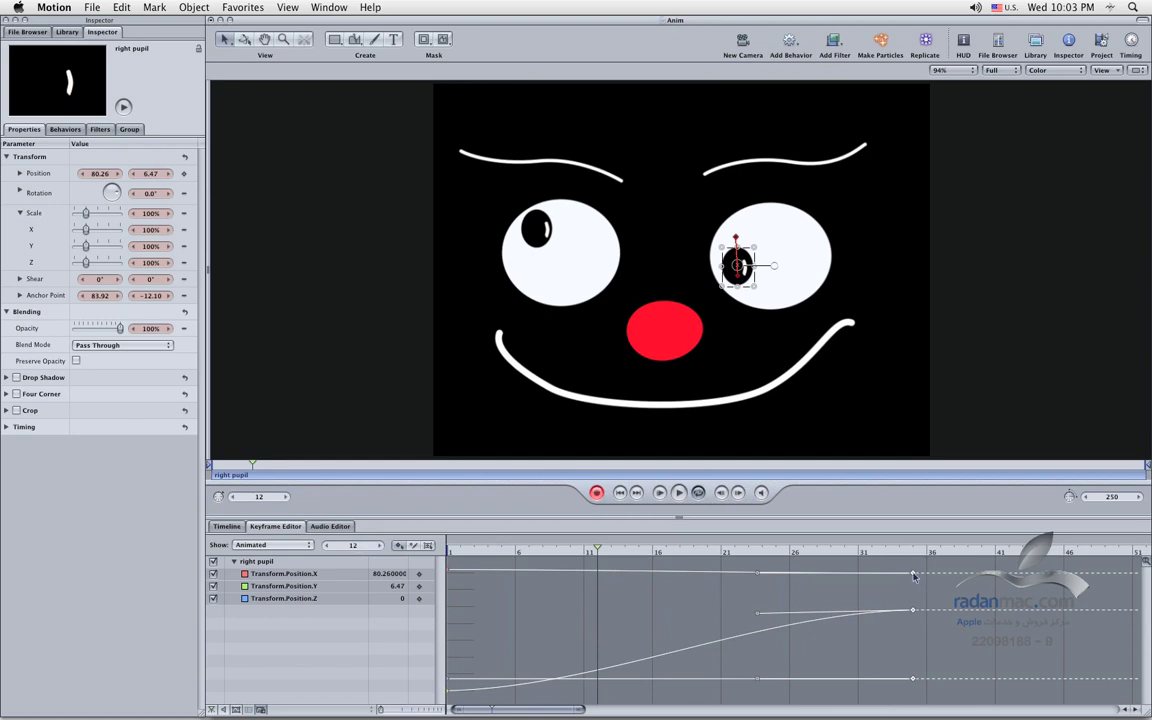
left_click_drag(913, 576, 597, 574)
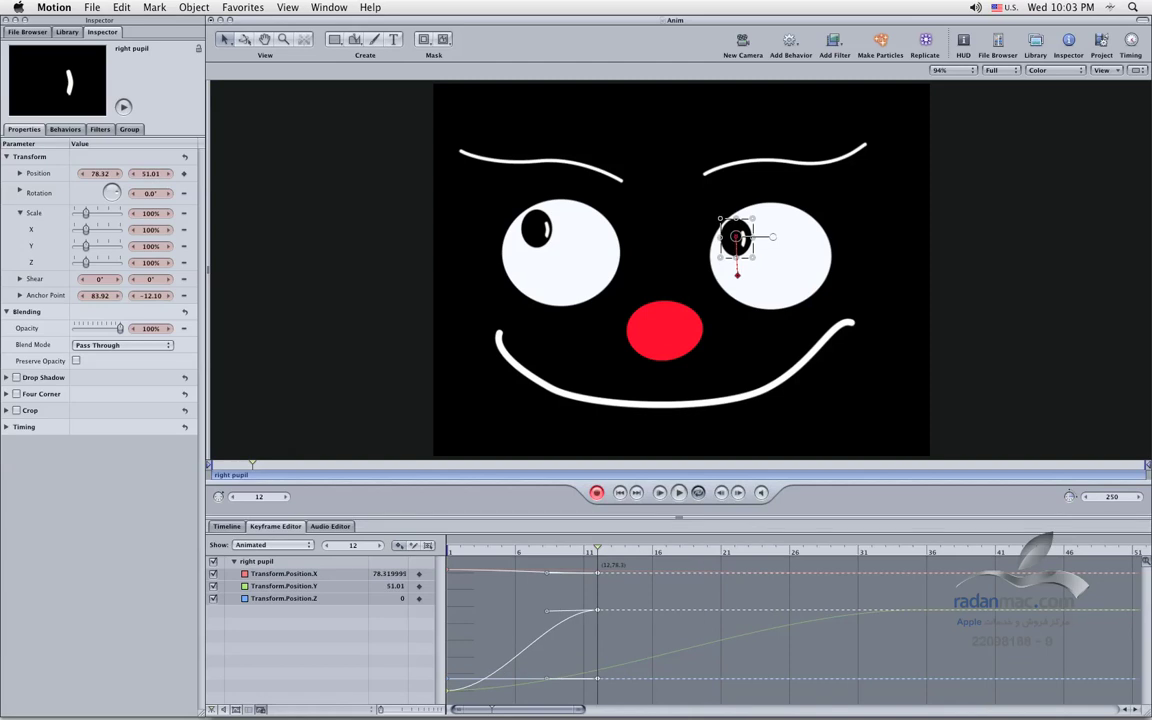
left_click(505, 562)
Step: Set the right pupil's Position X keyframe at frame 12 to 77
left_click_drag(588, 551, 599, 578)
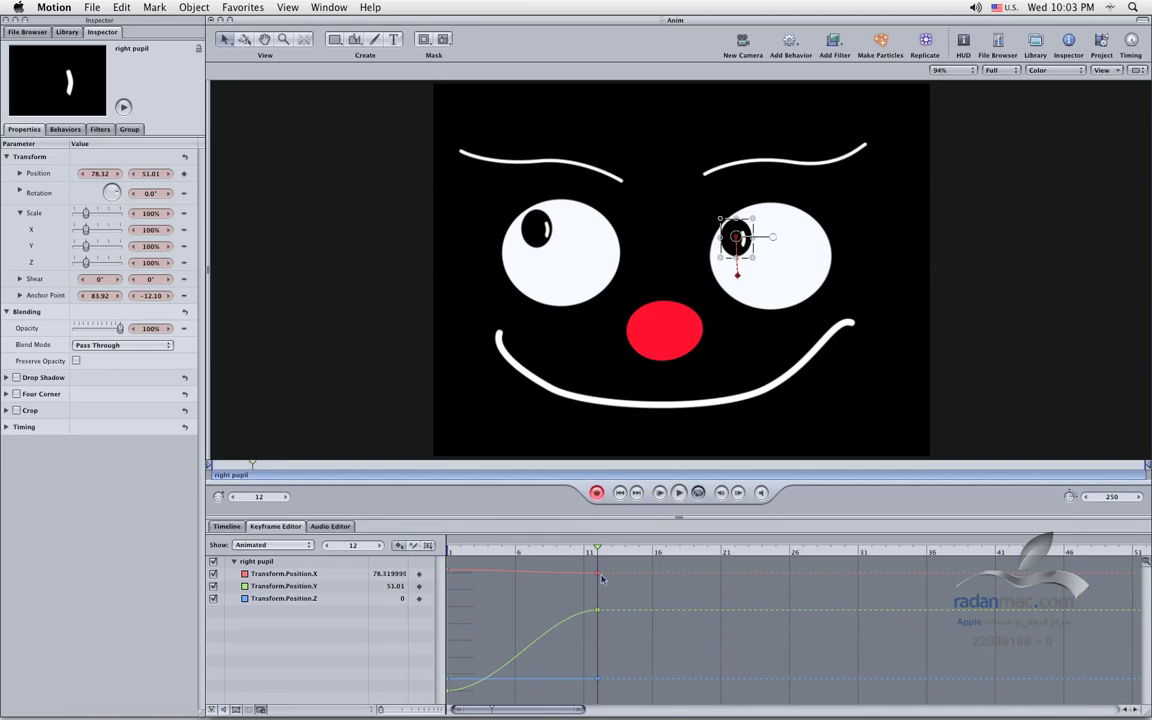
left_click(601, 578)
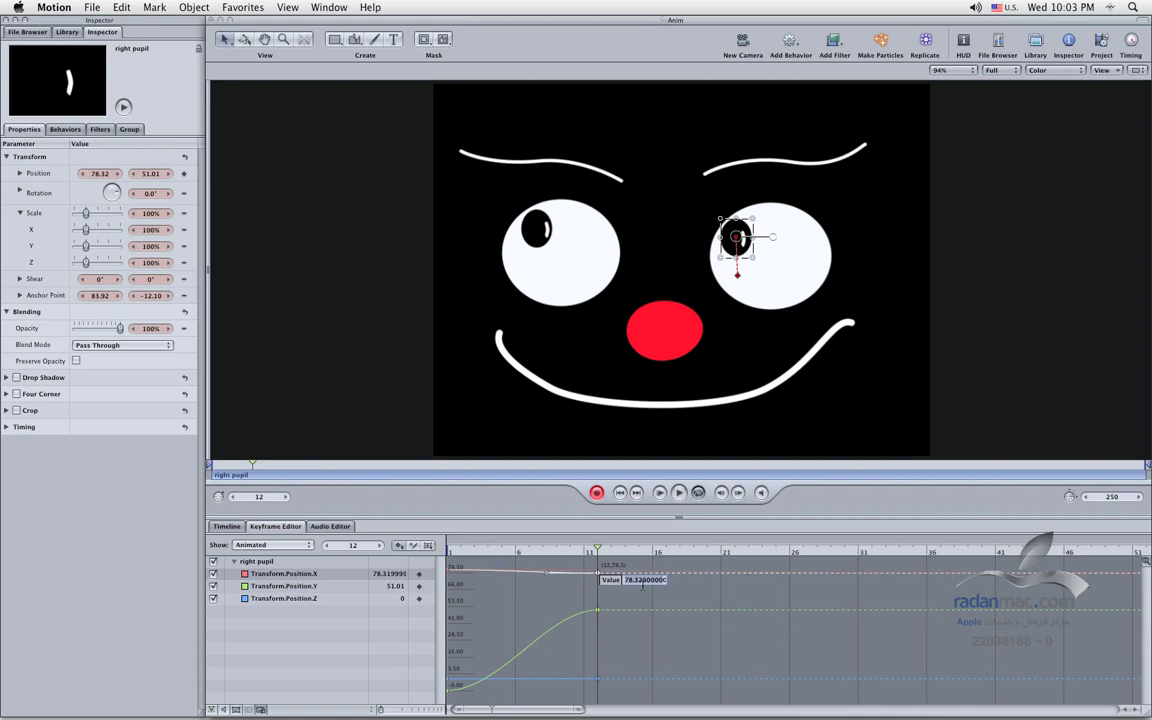
left_click_drag(665, 580, 637, 580)
type("77")
key("Return")
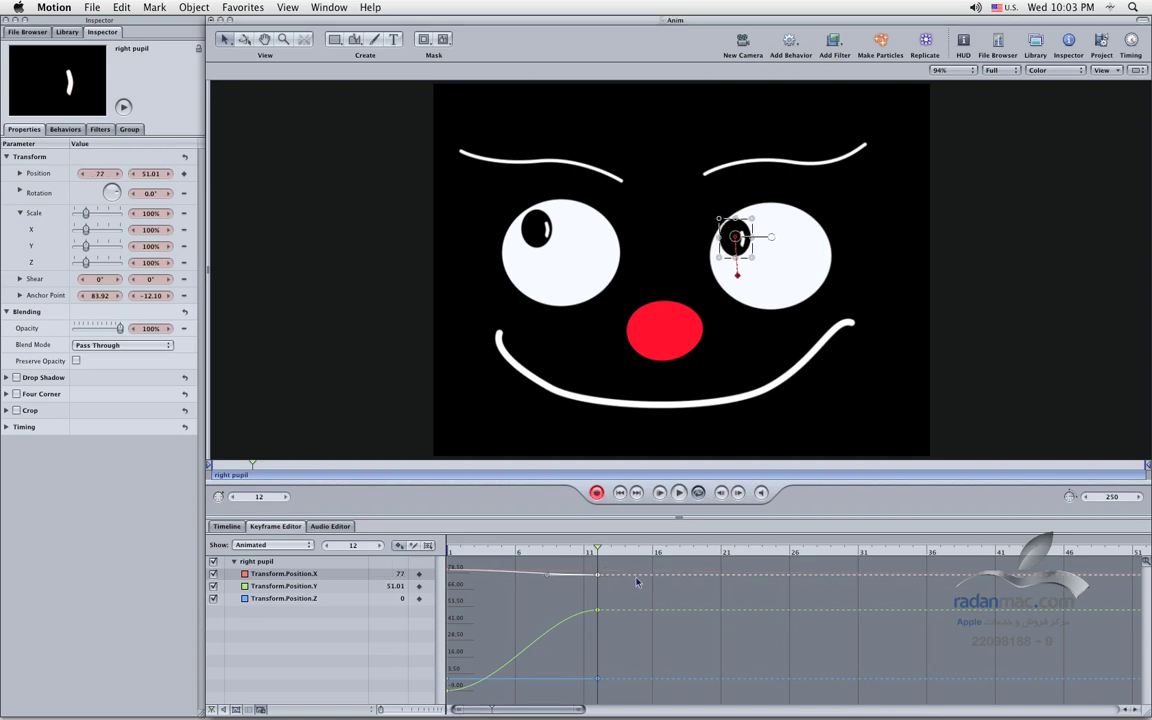
Step: Set the right pupil's Position Y keyframe at frame 12 to 51 and its Position Z value to 1
left_click(598, 612)
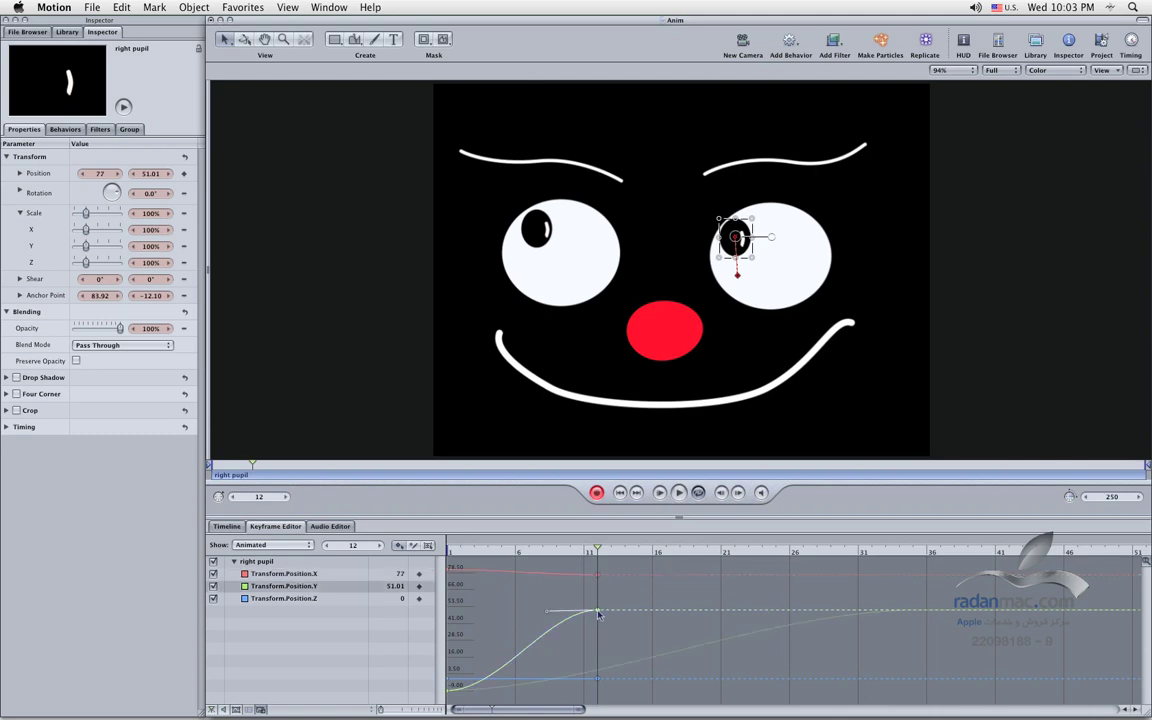
double_click(598, 613)
type("51")
key("Return")
double_click(401, 598)
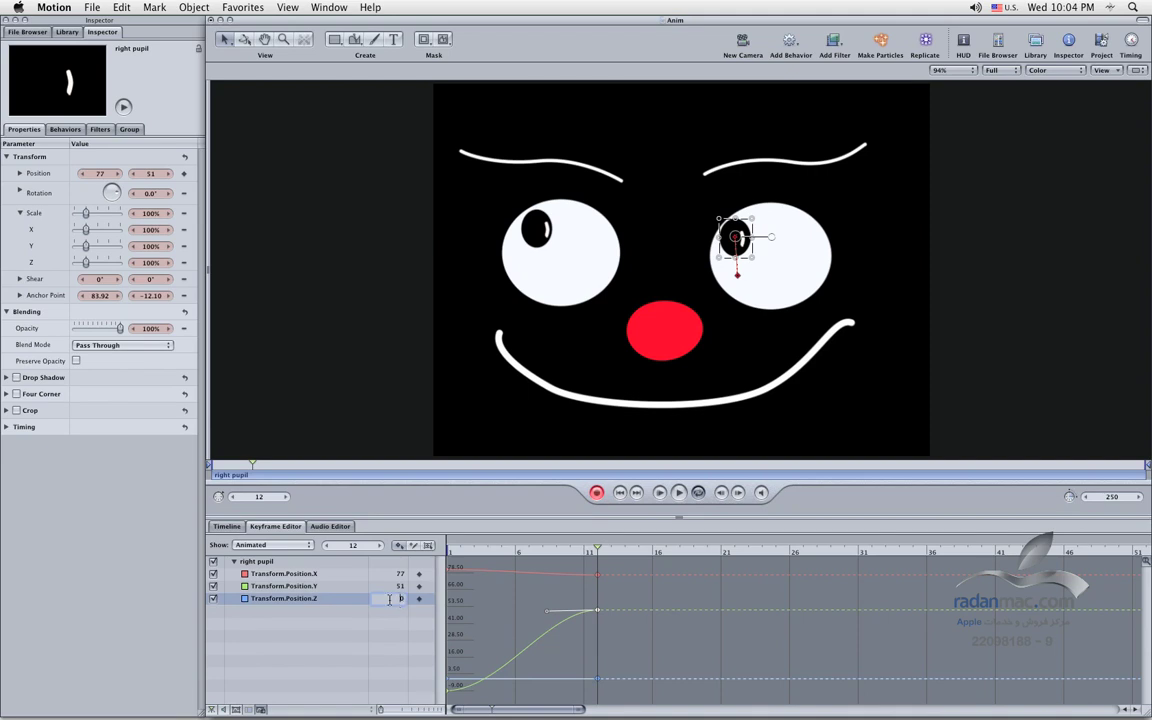
type("1")
key("Return")
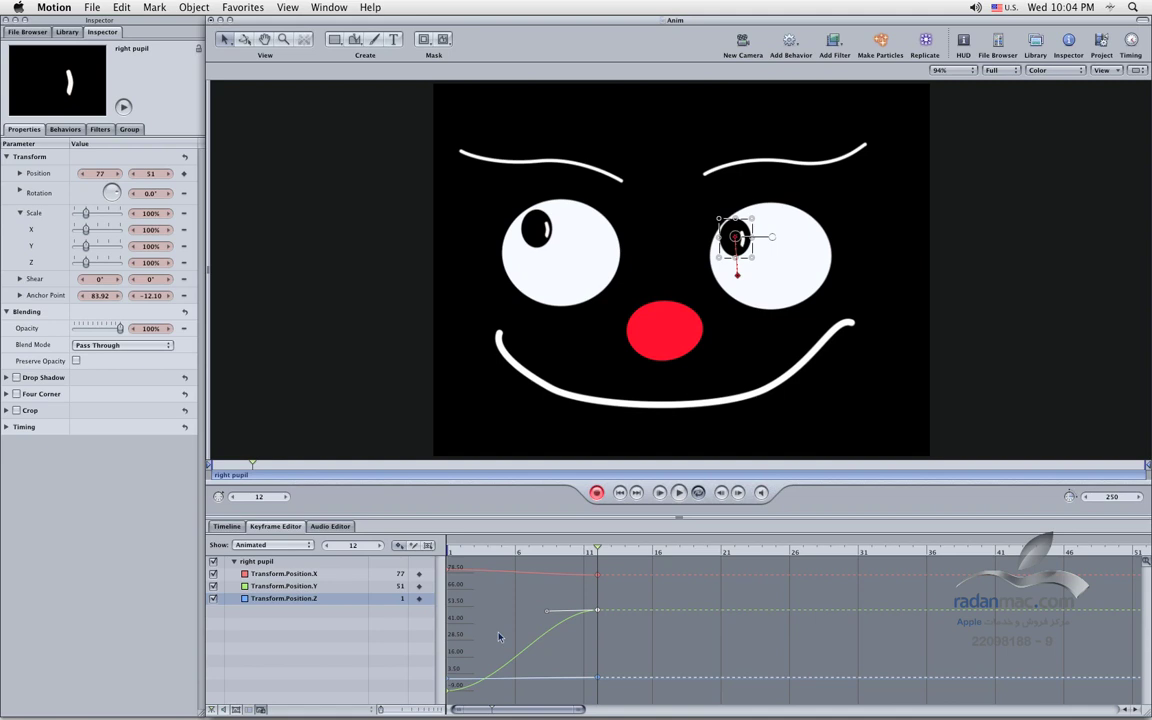
Step: Play the animation from frame 1 to check the pupils' motion, and return the playhead to the first frame
key("Home")
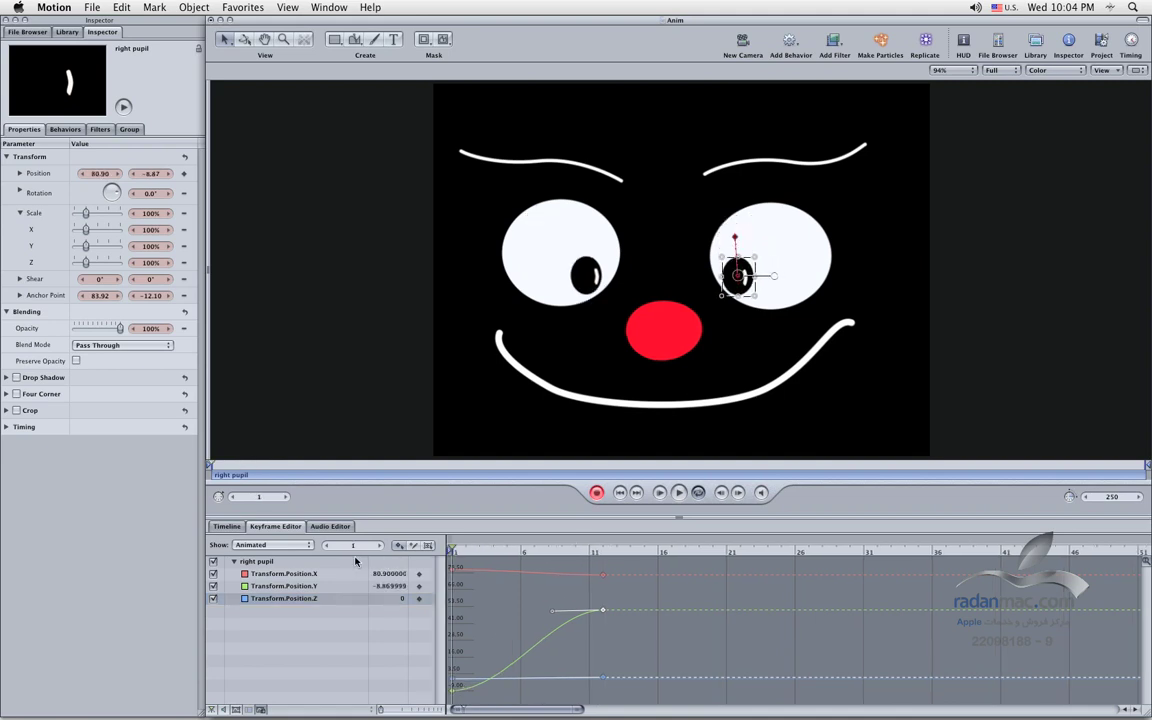
left_click(686, 494)
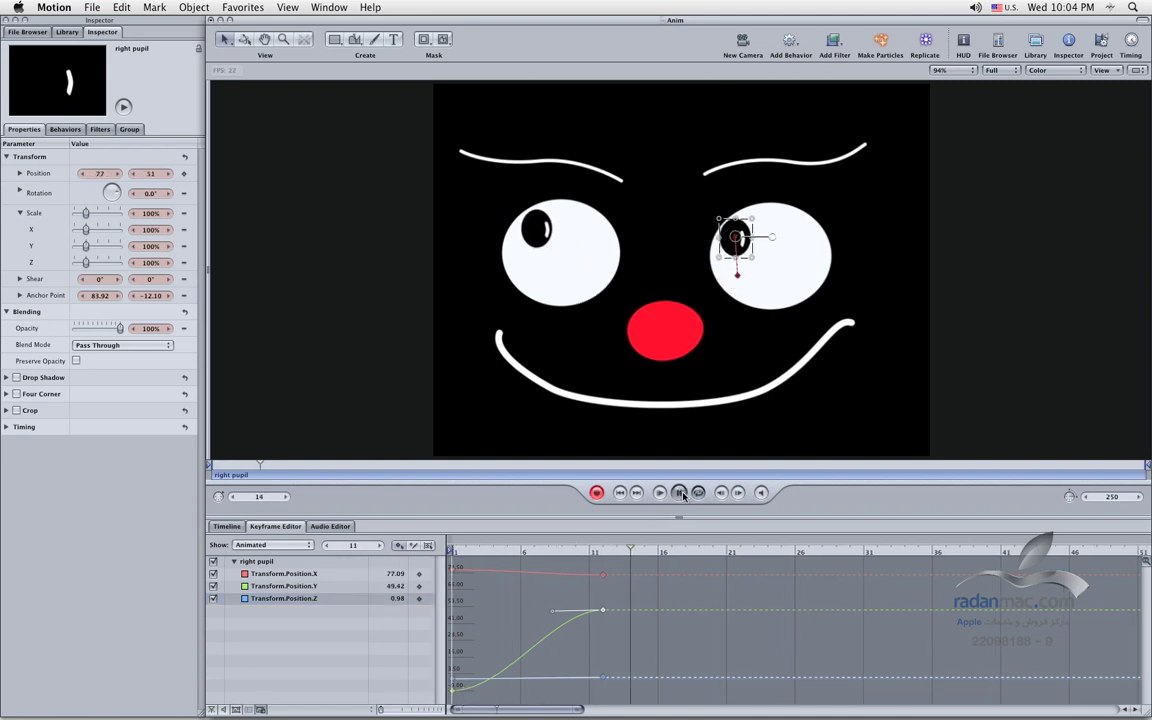
left_click(990, 441)
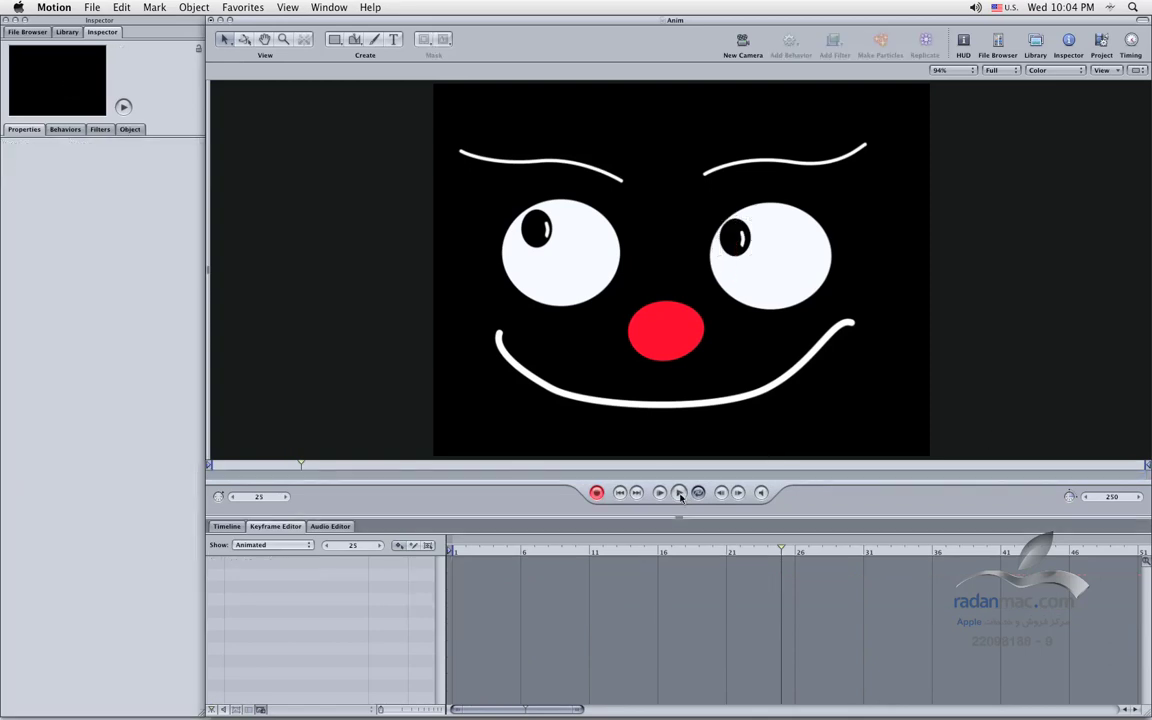
left_click(621, 494)
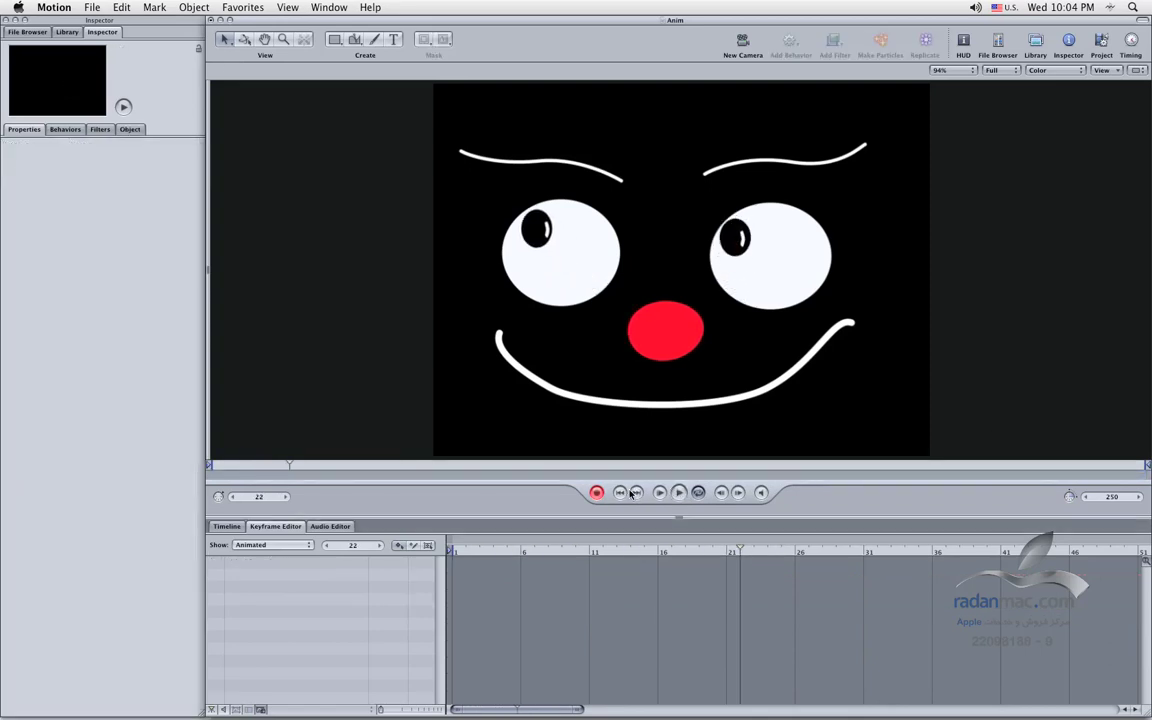
left_click(634, 494)
left_click(634, 494)
left_click(632, 495)
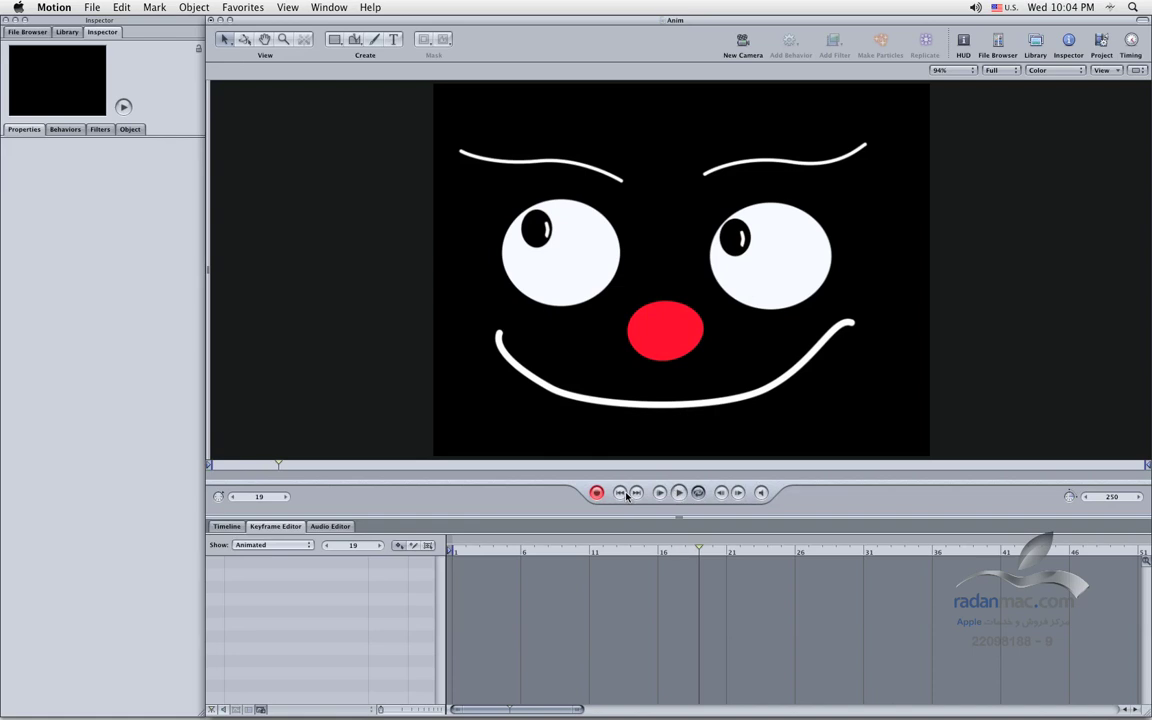
left_click(657, 494)
left_click(657, 494)
left_click(619, 492)
left_click(678, 492)
left_click(679, 497)
key("Home")
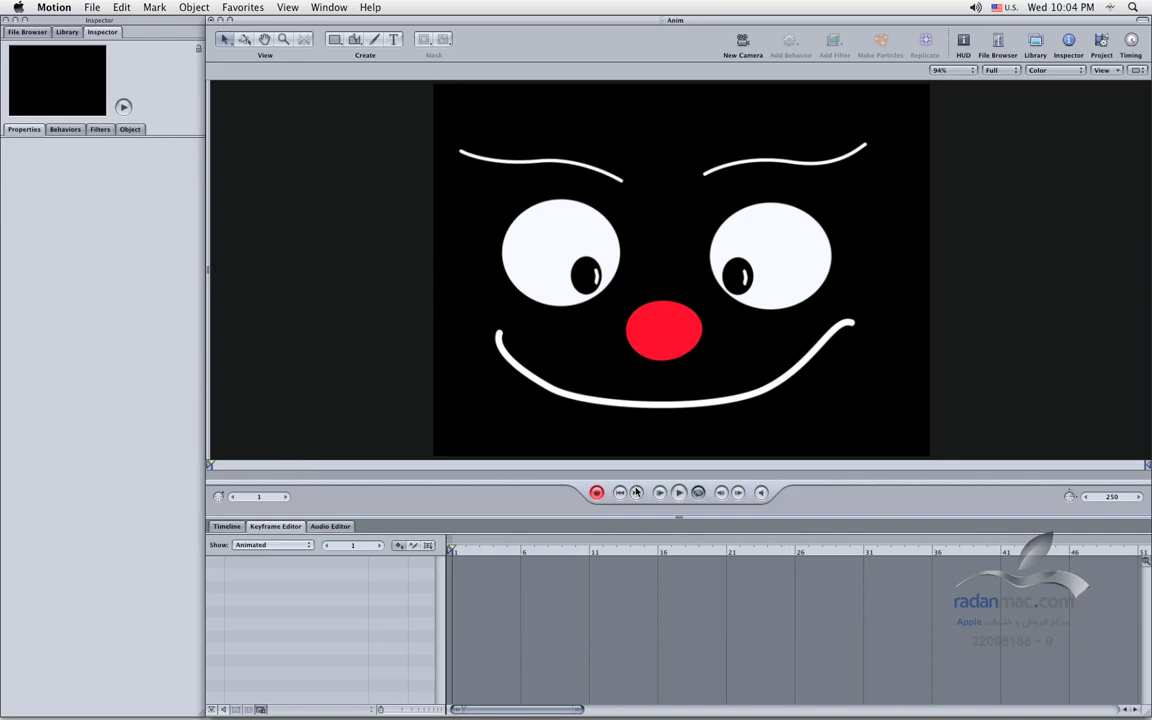
Step: Select the mouth and add a keyframe for its shape's Control Points at frame 1
left_click(604, 406)
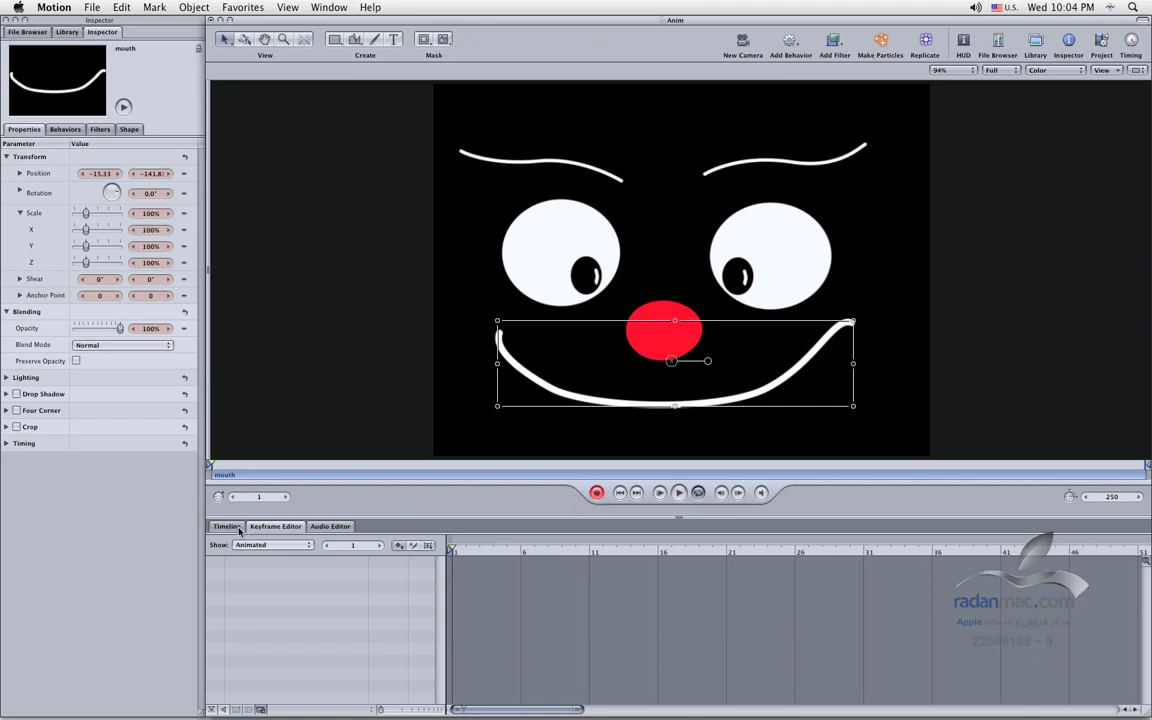
left_click(139, 130)
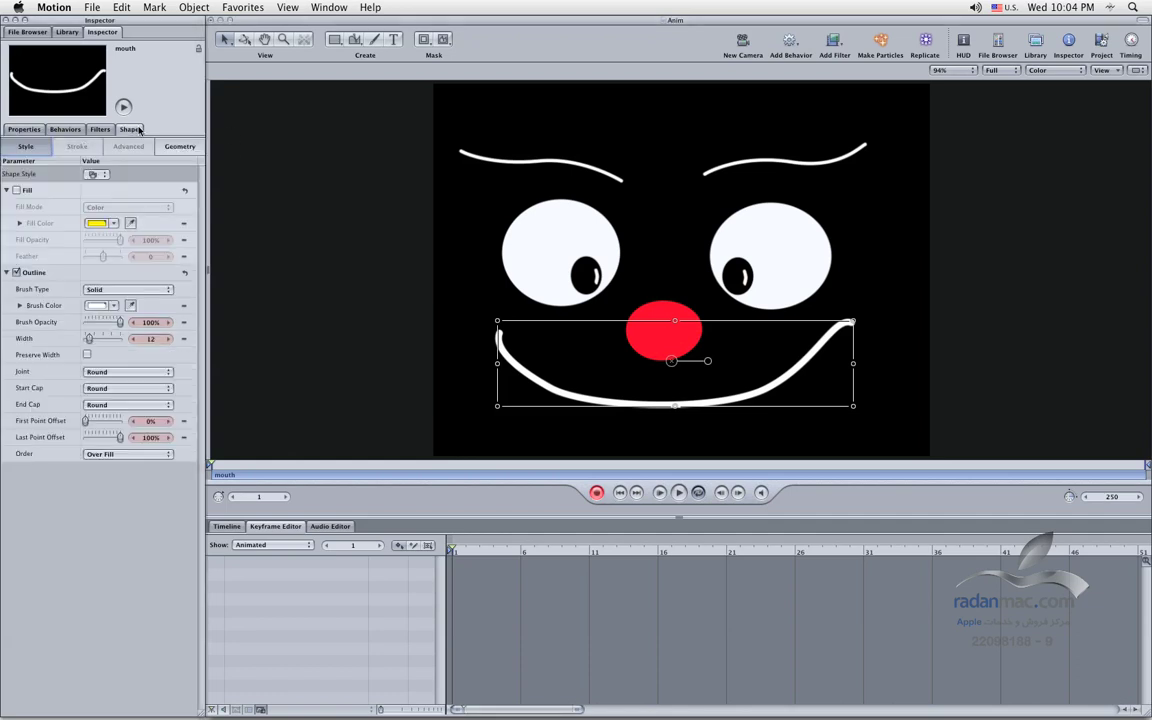
left_click(166, 146)
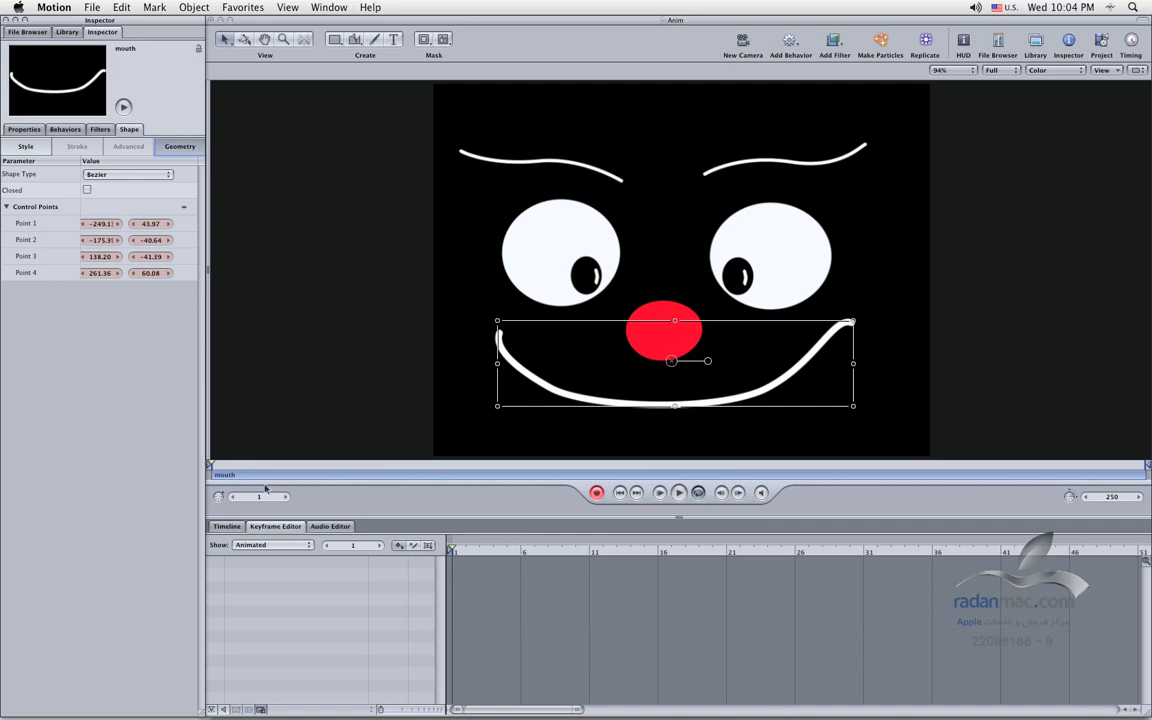
left_click_drag(232, 469, 168, 469)
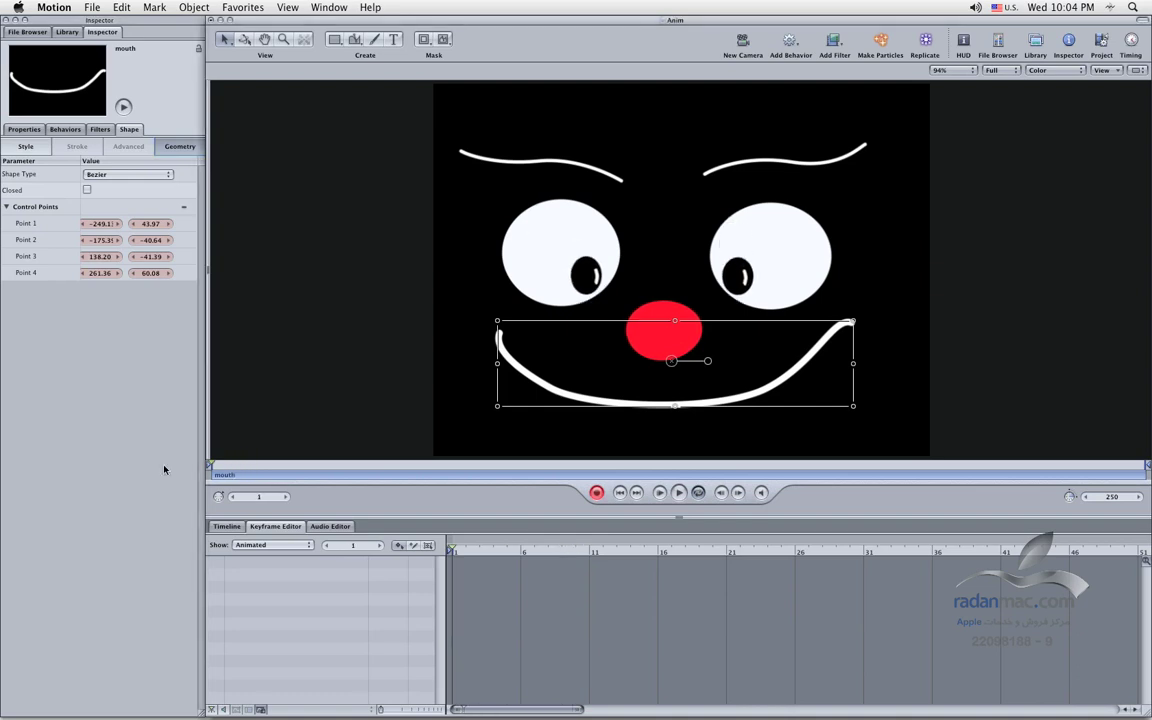
left_click(183, 208)
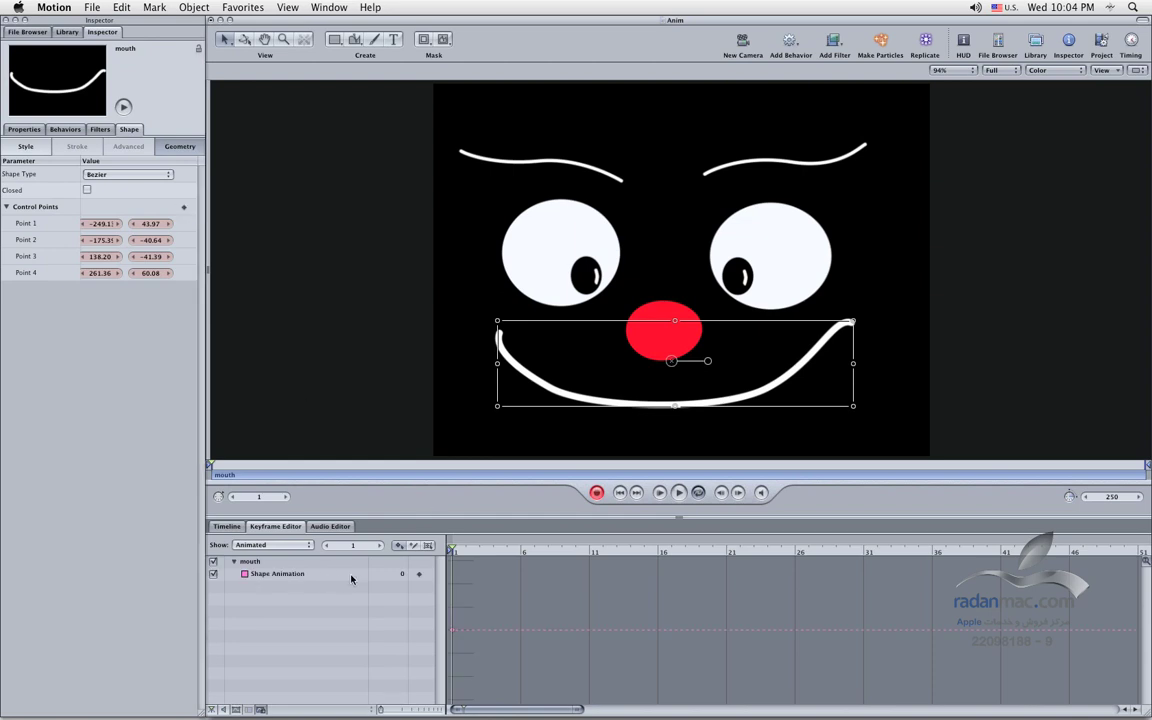
Step: At frame 13, reshape the mouth by moving control point 2 to about -93, -52 and point 3 to about 181, -37
left_click_drag(478, 557, 614, 553)
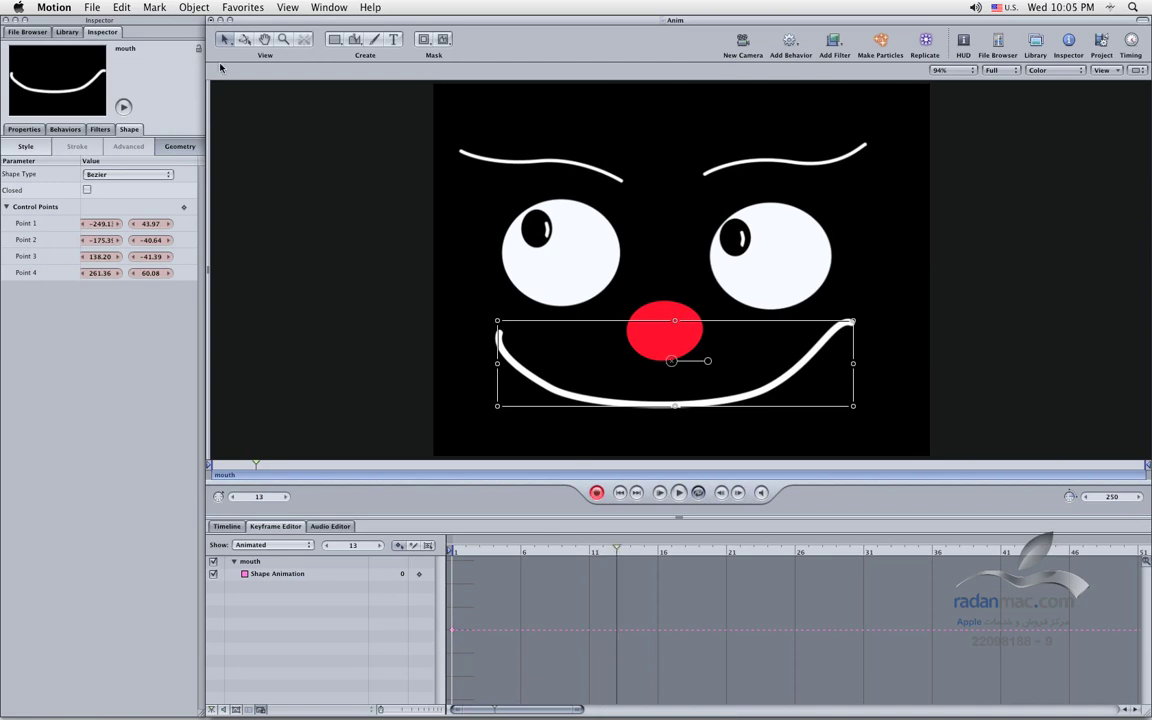
left_click_drag(225, 45, 224, 150)
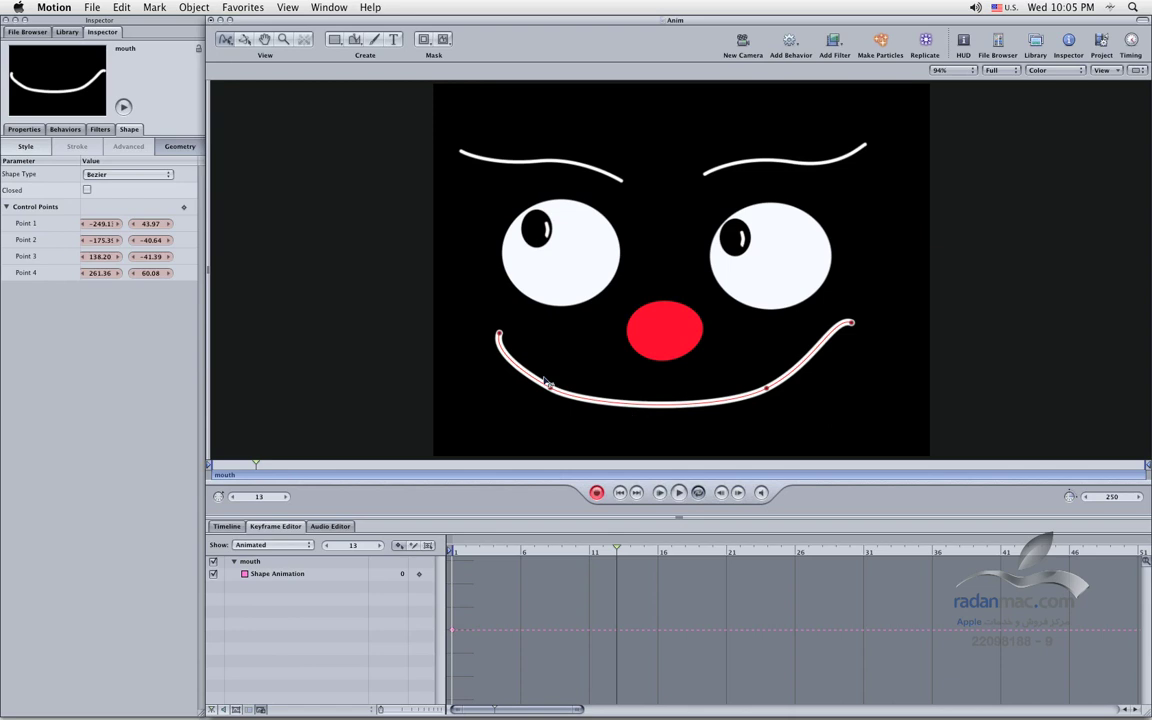
left_click_drag(551, 393, 606, 396)
left_click_drag(770, 392, 798, 387)
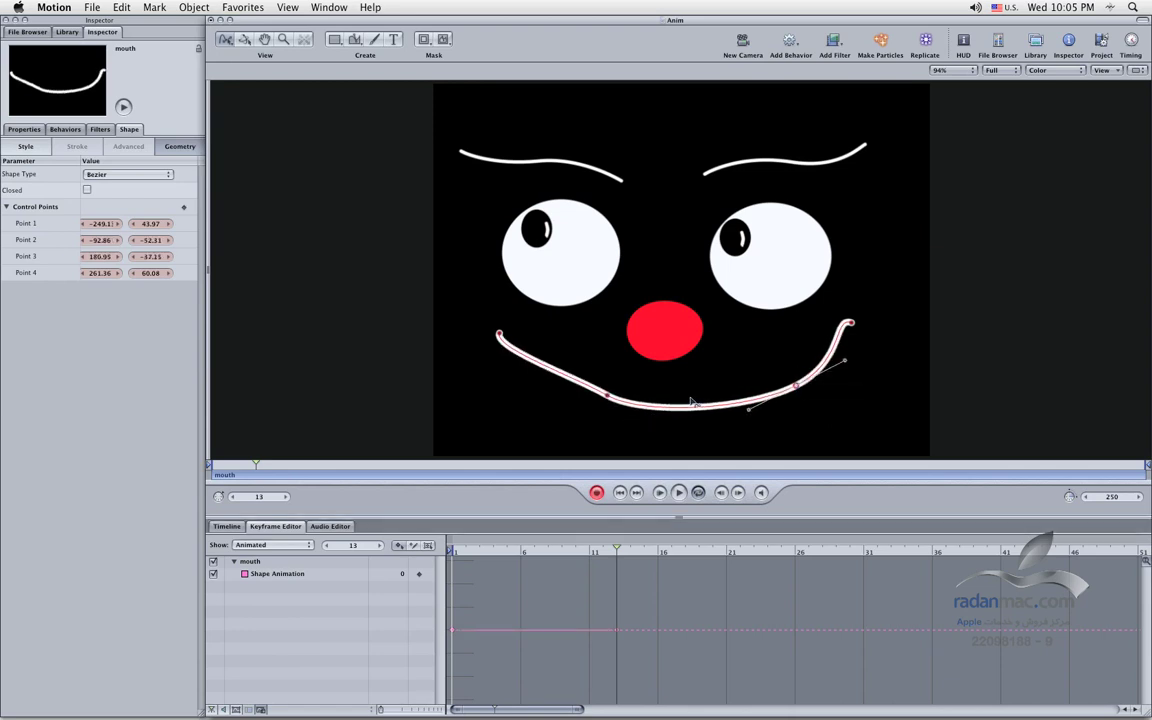
Step: Refine the mouth at frame 13: lower point 1 to about -249, 27, raise point 4 slightly, shift point 3 inward and smooth the curve at point 2
left_click_drag(609, 399, 571, 401)
left_click_drag(500, 338, 499, 346)
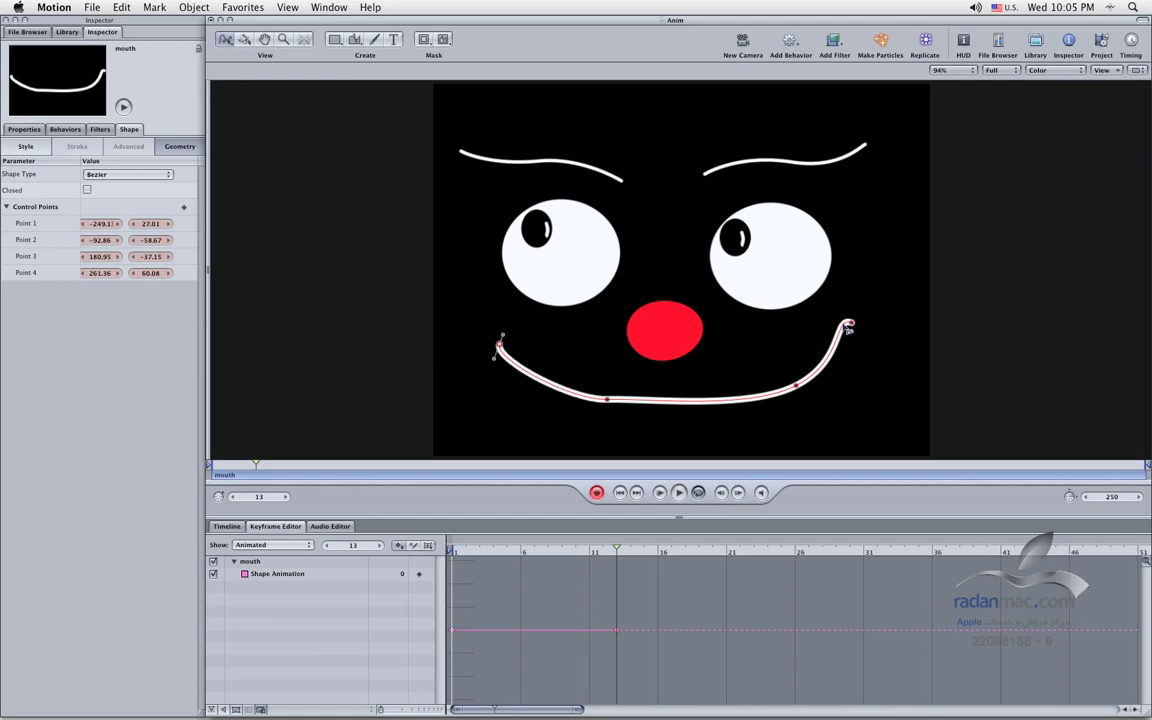
left_click_drag(849, 322, 857, 317)
left_click_drag(796, 385, 791, 378)
left_click_drag(607, 399, 680, 414)
Step: Play the animation from frame 1 with nothing selected to check the mouth's shape change, and return the playhead to the first frame
left_click(572, 550)
key("Home")
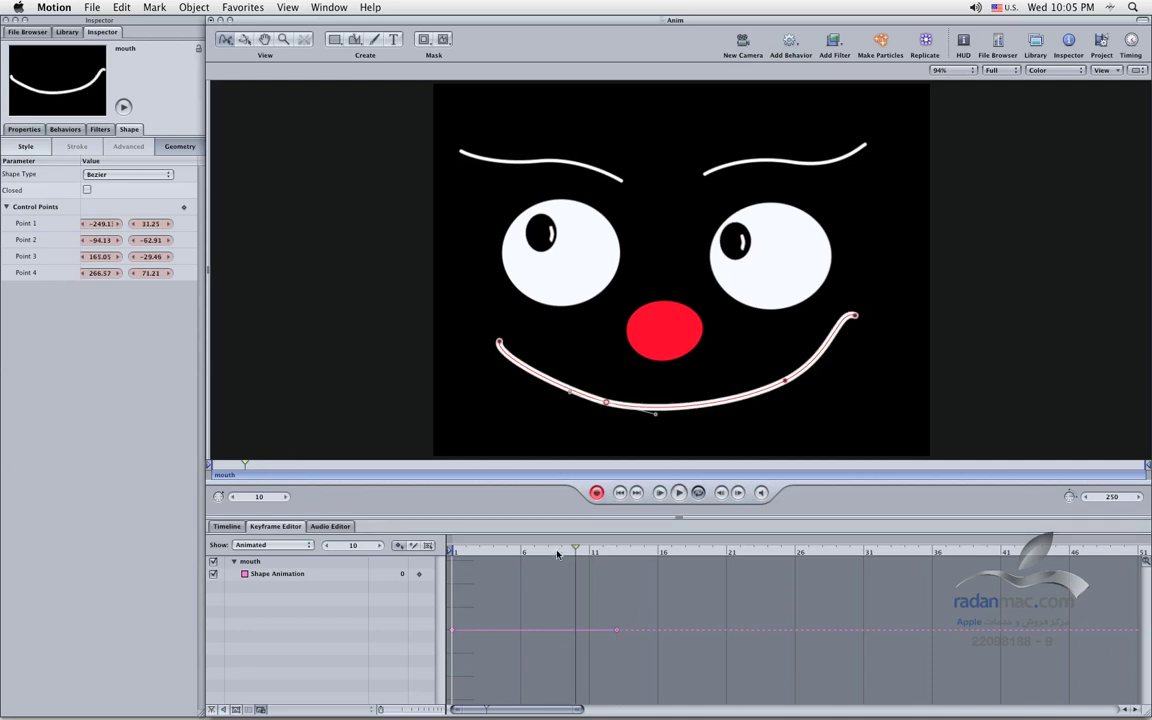
left_click(658, 492)
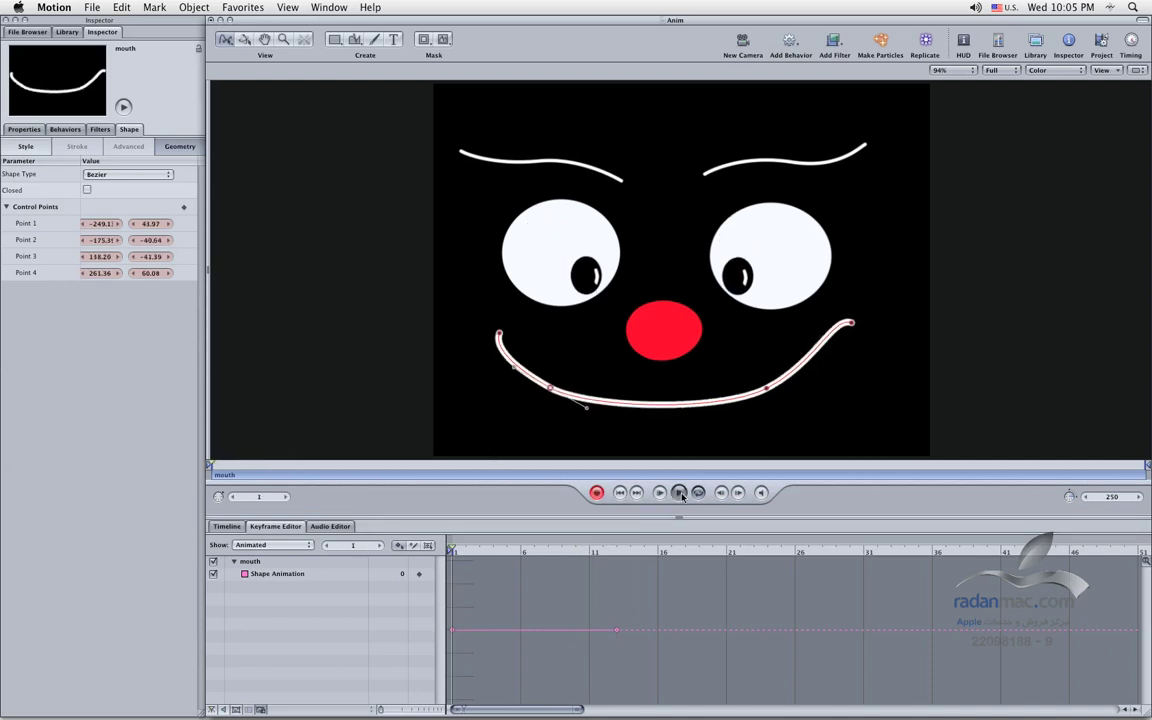
left_click(970, 415)
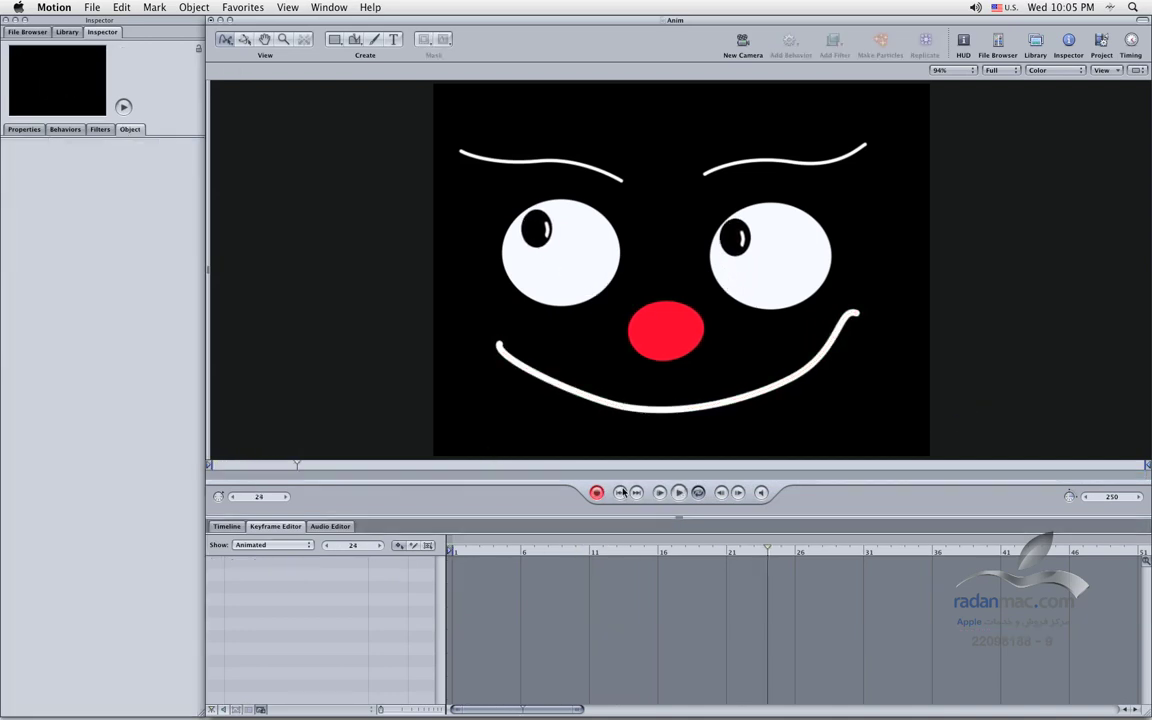
left_click(678, 492)
left_click(678, 492)
left_click(620, 492)
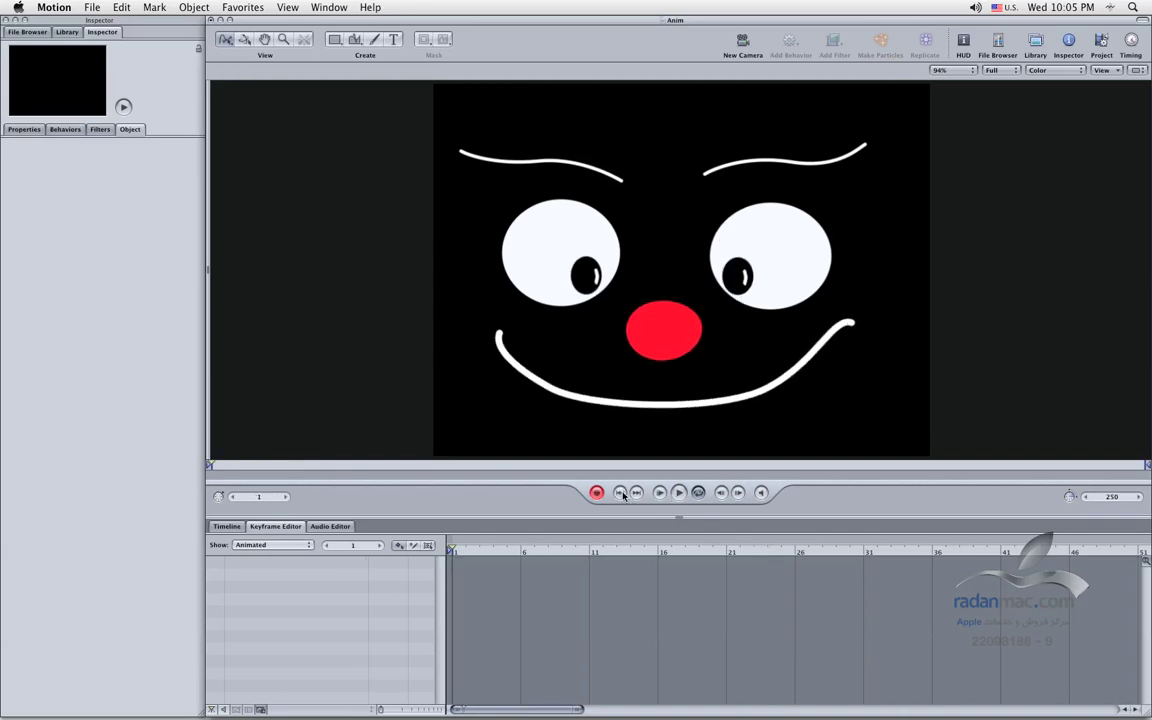
Step: Select the nose and add a keyframe for its shape's Control Points at frame 1
left_click(664, 408)
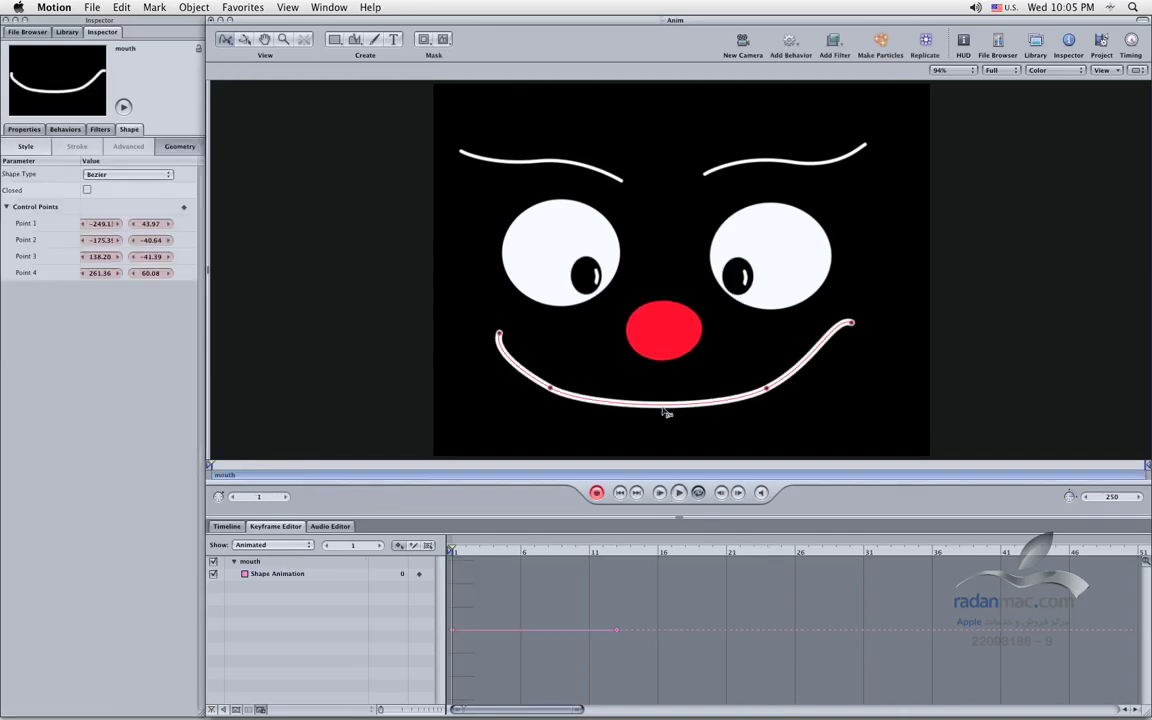
left_click(668, 334)
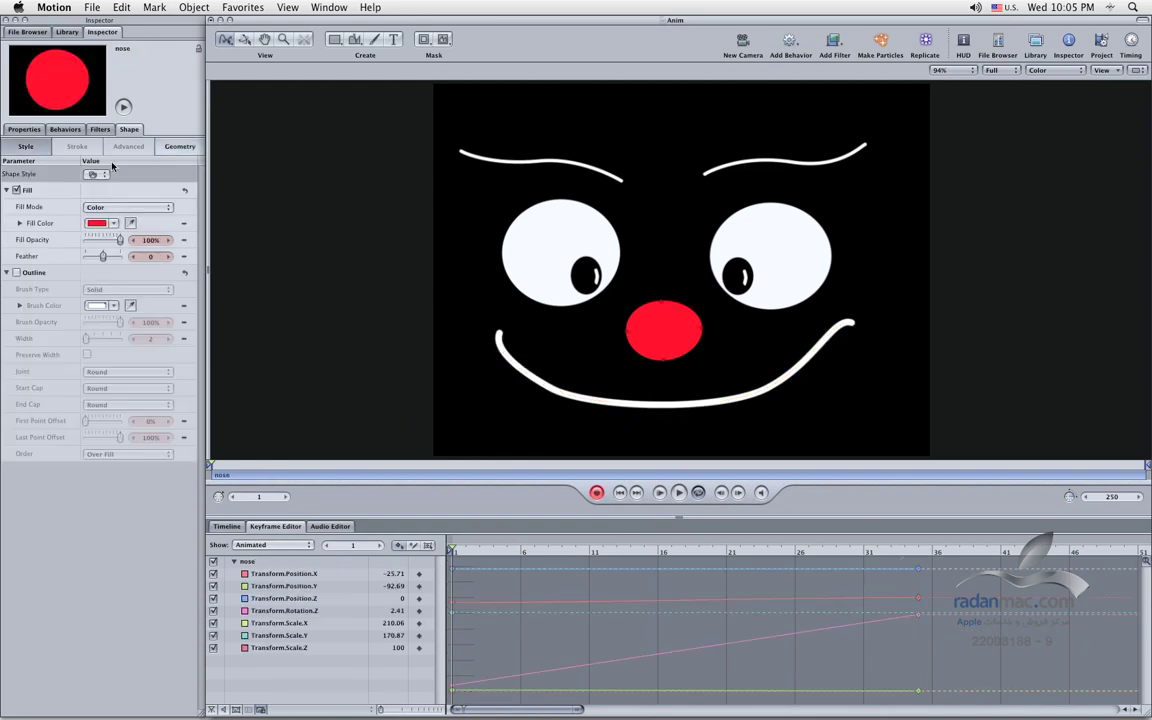
left_click(178, 147)
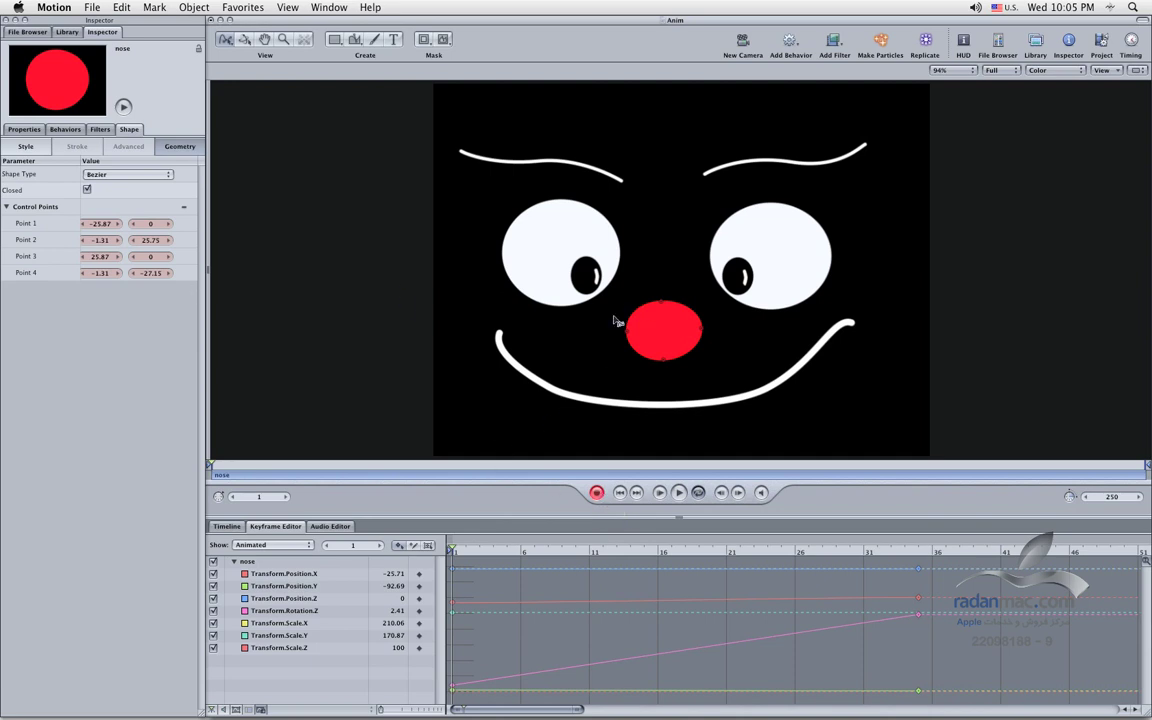
left_click(185, 207)
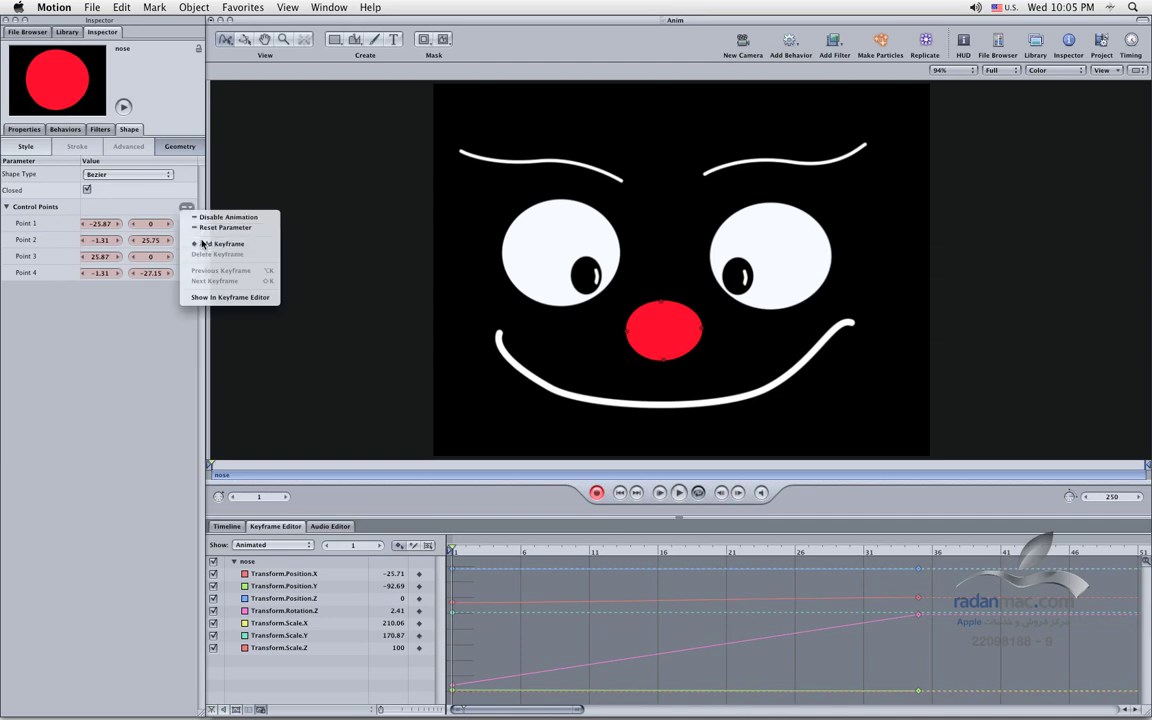
left_click(203, 243)
Step: At frame 13, flatten and tilt the nose with control points at about -26, -4; -1, 17; 26, 4; and 0, -20
mouse_move(630, 553)
left_mouse_down()
mouse_move(643, 553)
mouse_move(612, 557)
left_mouse_up()
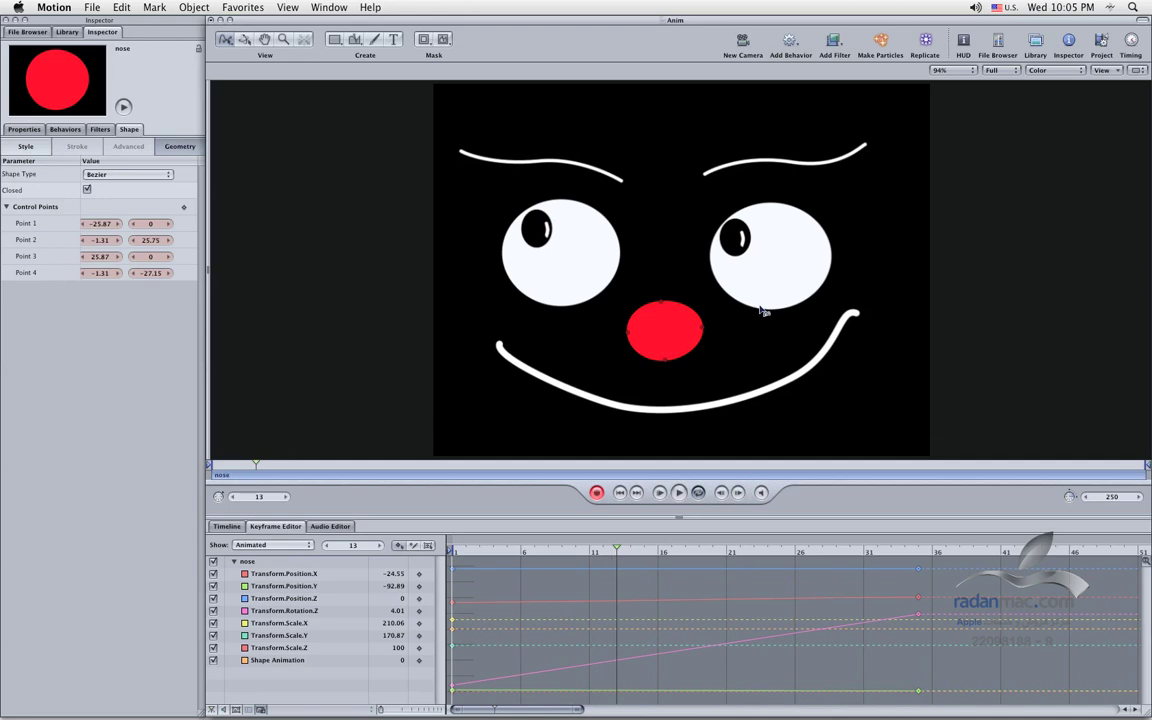
left_click_drag(668, 362, 666, 351)
left_click_drag(663, 303, 630, 340)
left_click_drag(705, 330, 703, 323)
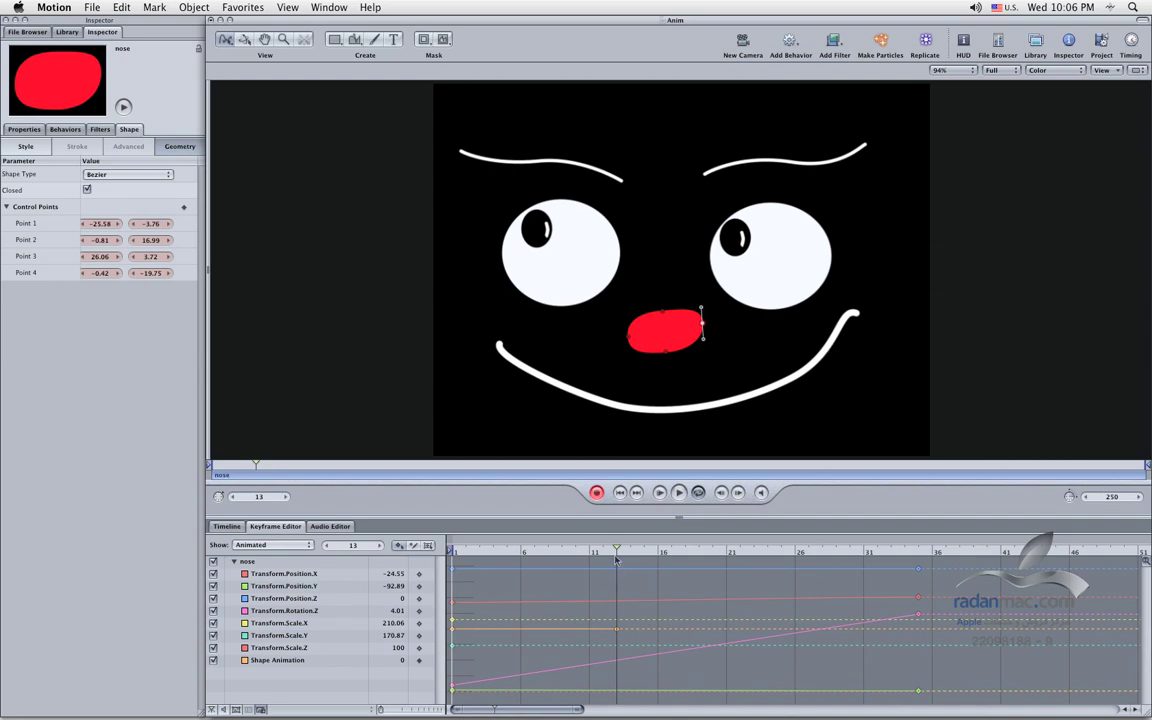
Step: At frame 7, move the nose's control points to flatten its shape, and deselect it
left_click_drag(615, 553, 531, 555)
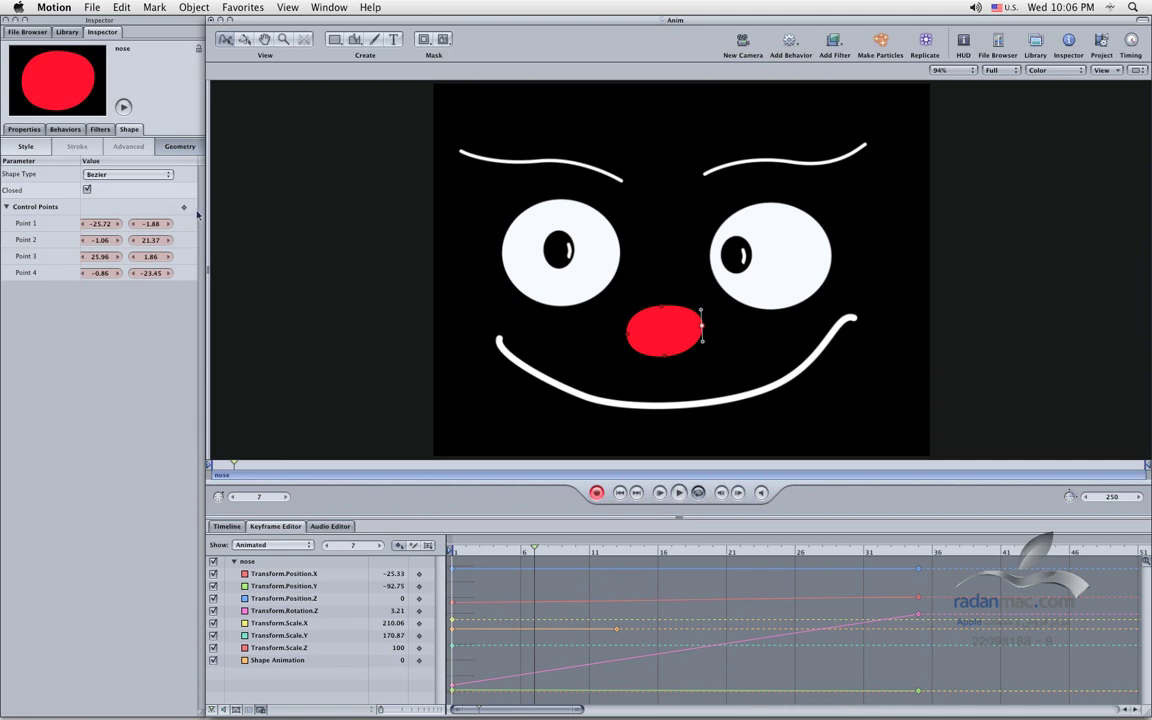
left_click_drag(631, 340, 665, 355)
left_click(980, 347)
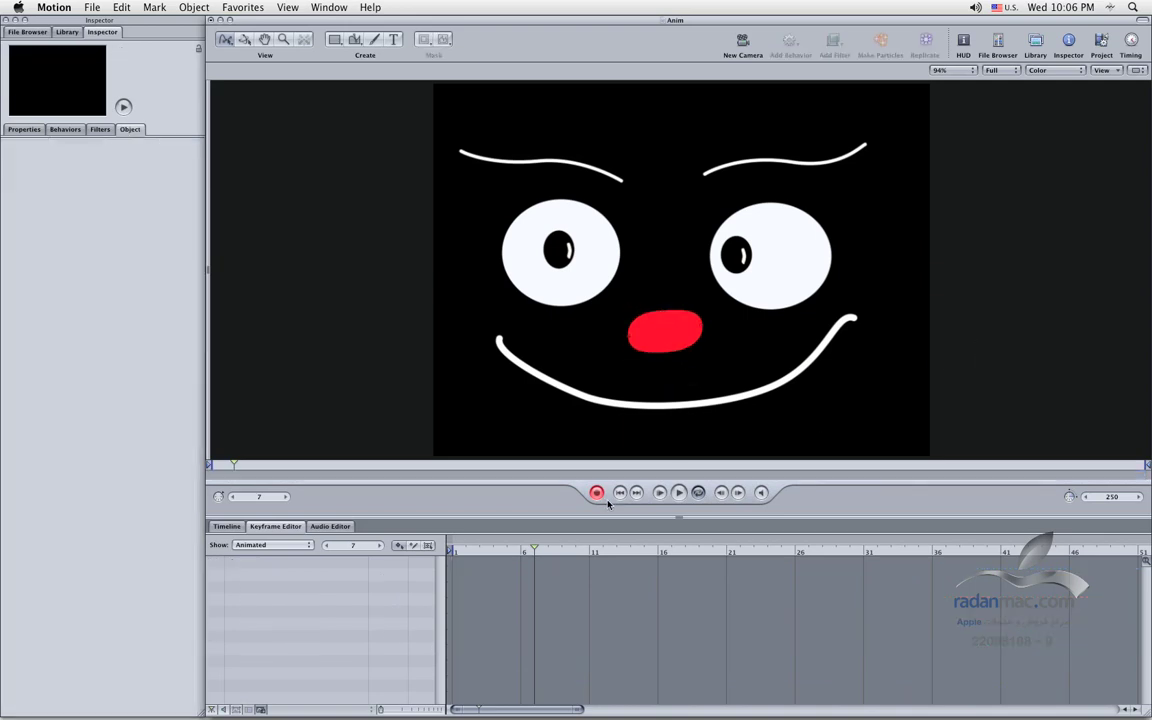
Step: Play the animation to check the nose's shape change, replaying it from the first frame
key("space")
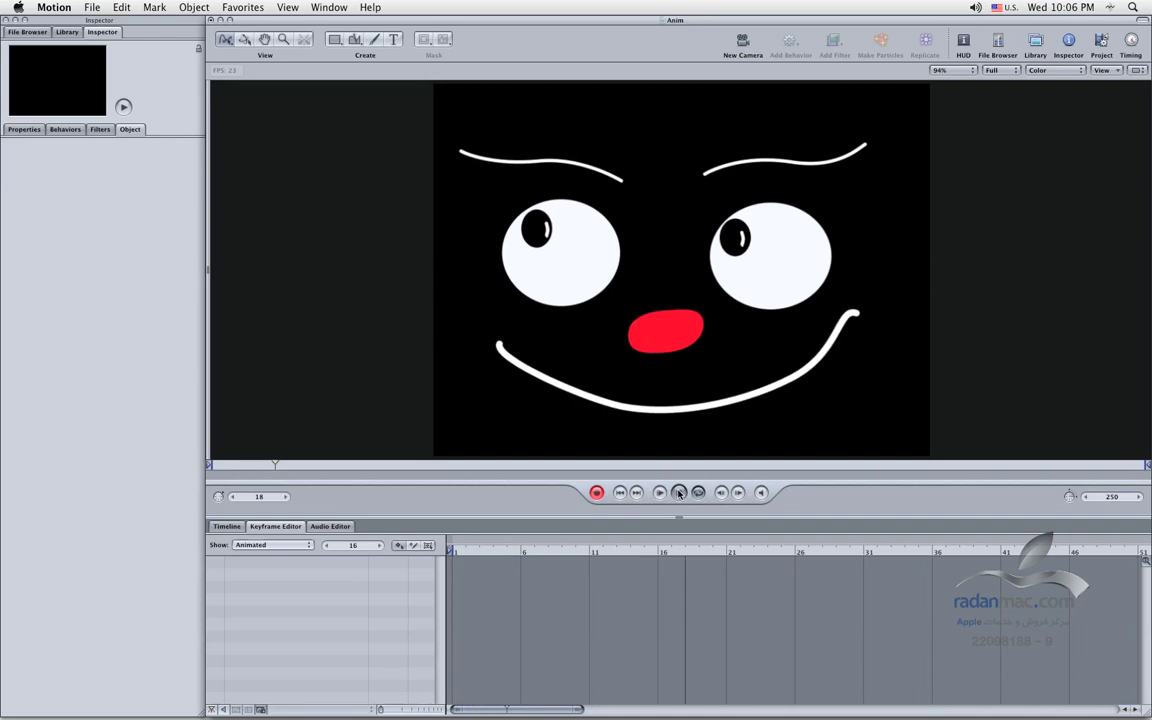
left_click(620, 492)
key("space")
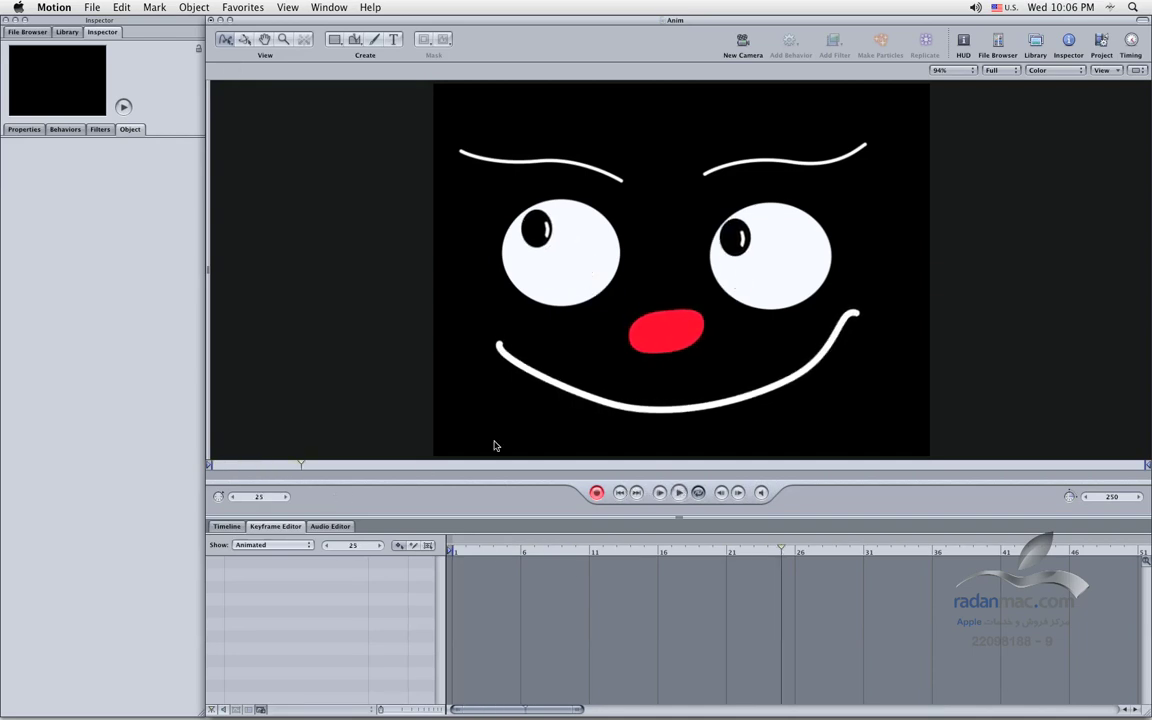
Step: Select the left eyebrow and add a keyframe for its shape's Control Points at frame 1
left_click(528, 234)
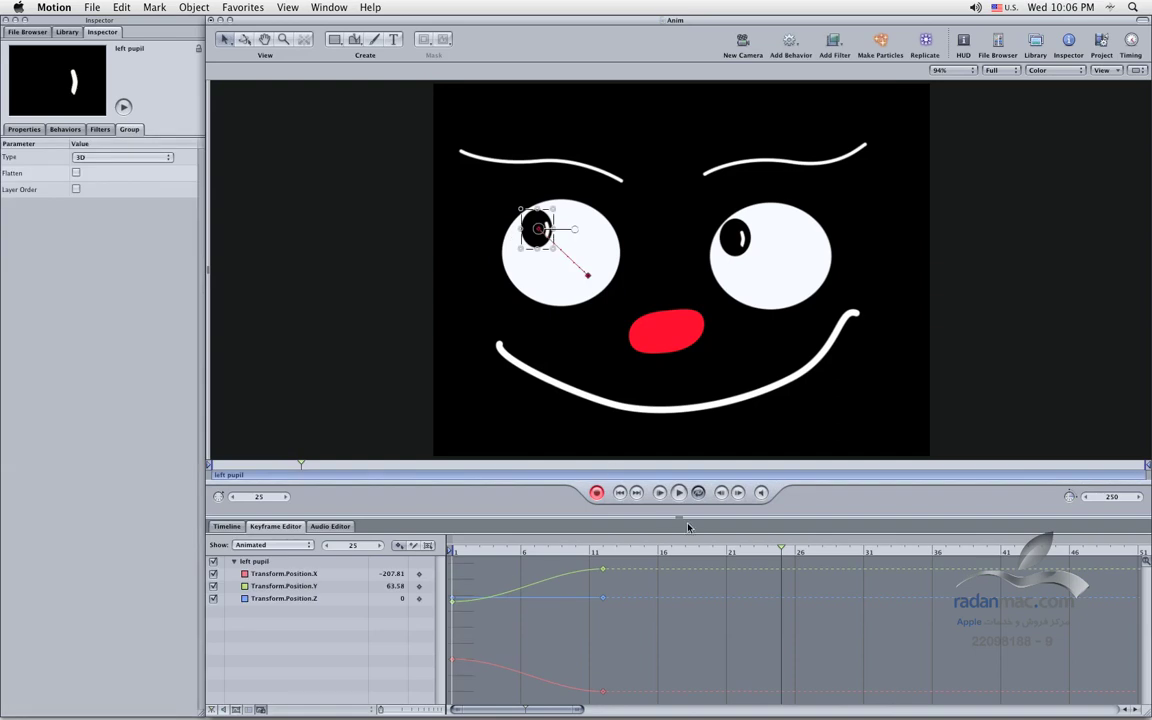
left_click(529, 167)
left_click(180, 146)
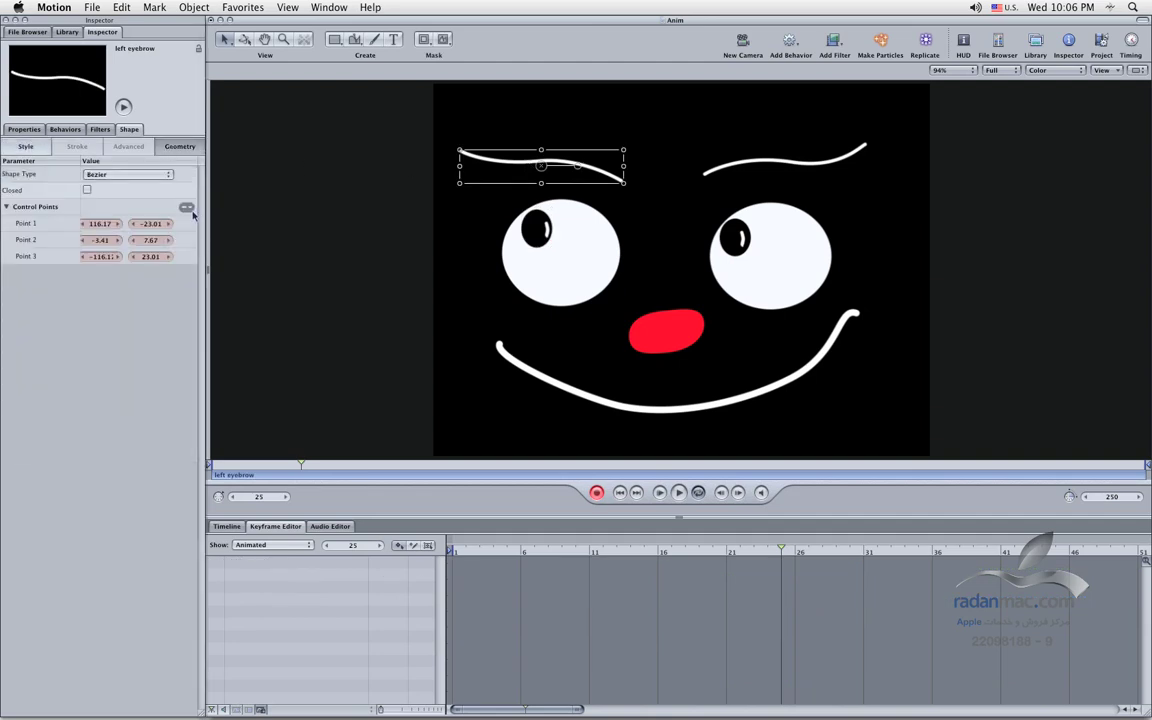
key("Home")
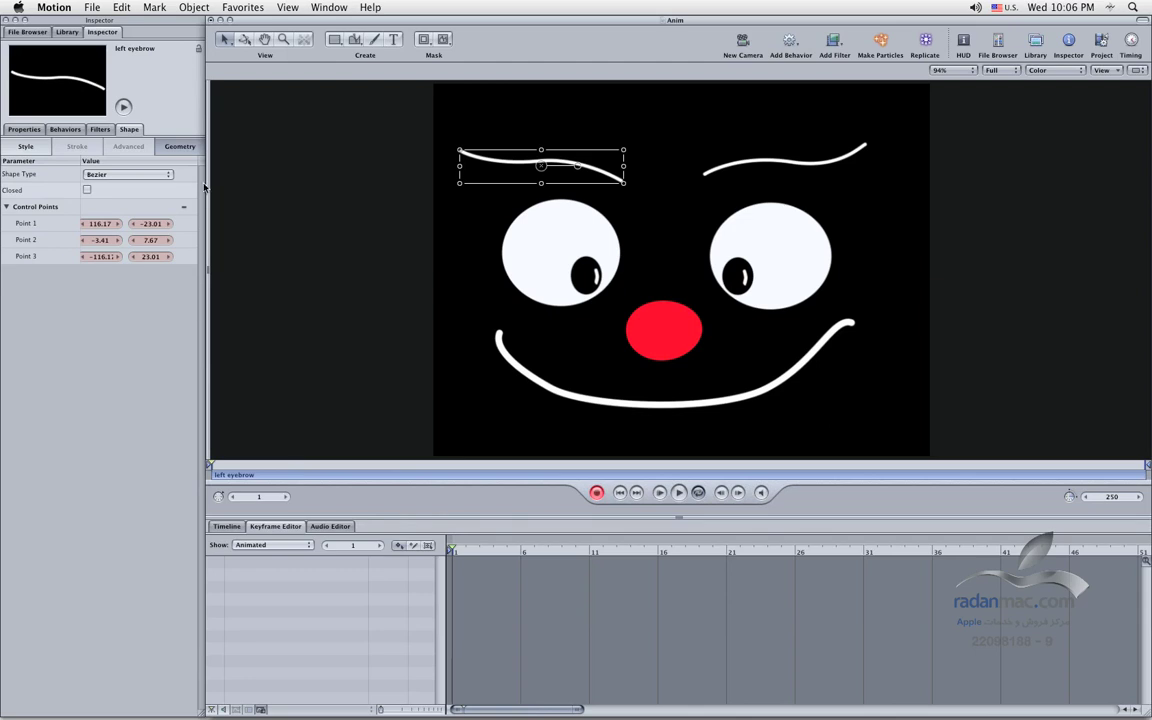
left_click(183, 206)
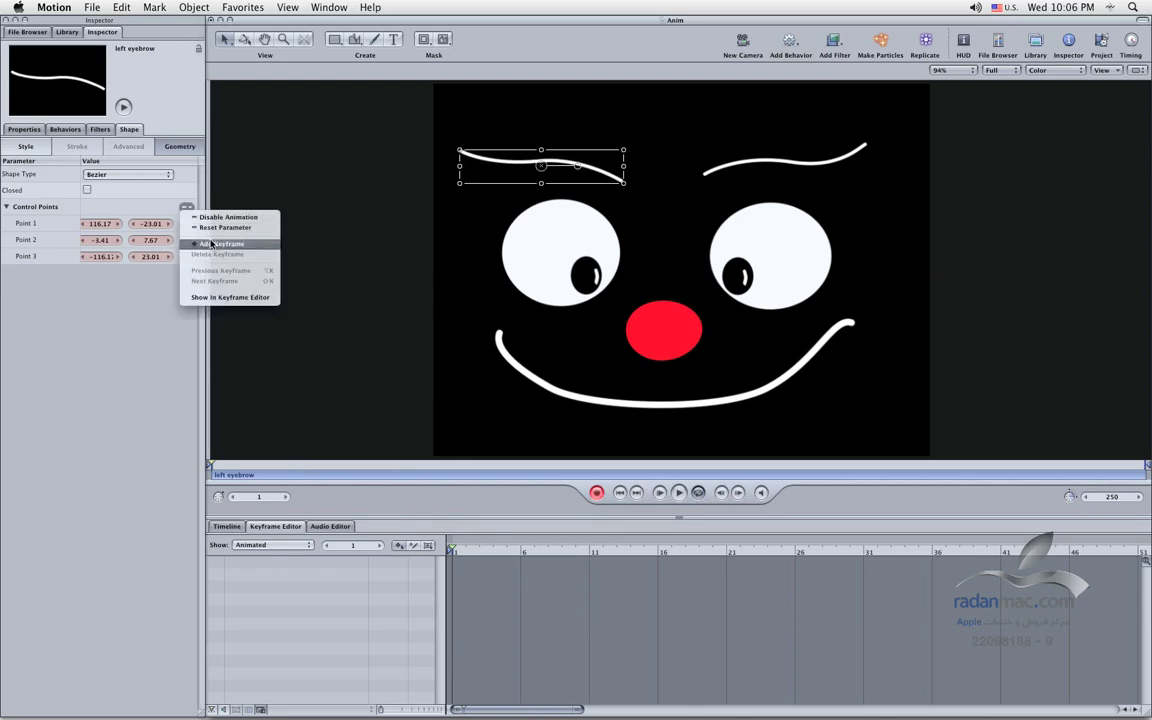
left_click(205, 223)
Step: At frame 9, arch the left eyebrow with control points 1 to 3 at about 115, -6; 1, 26; and -116, 12
left_click(561, 552)
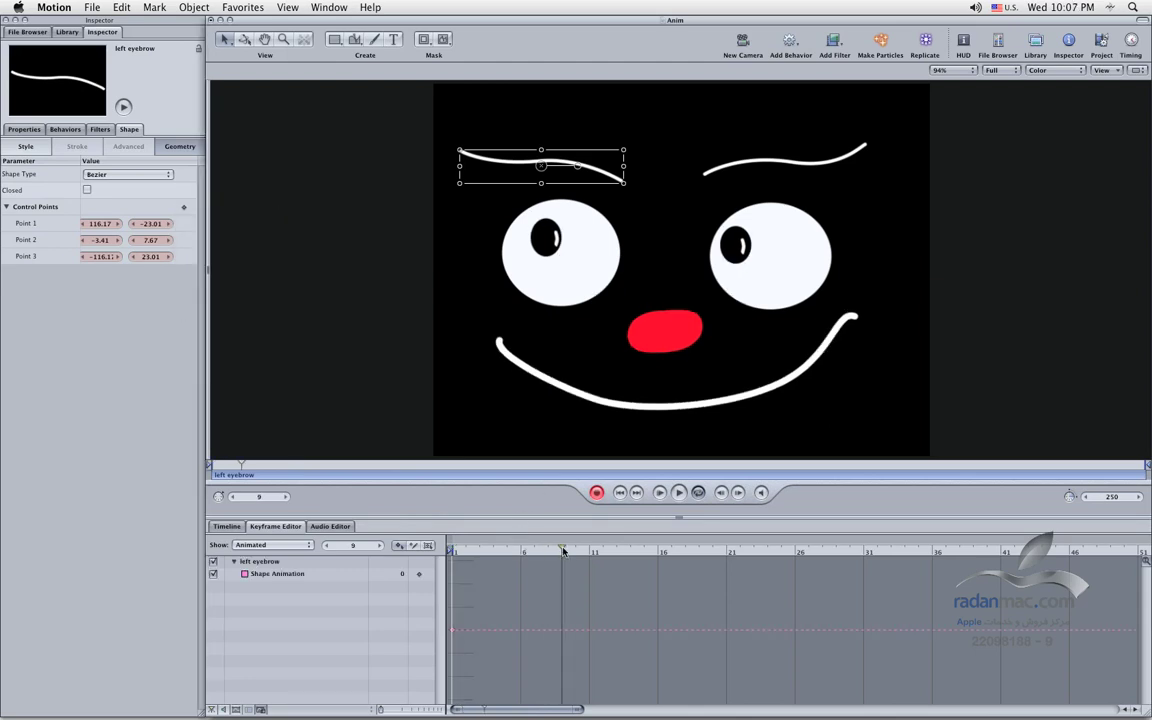
left_click_drag(224, 40, 226, 145)
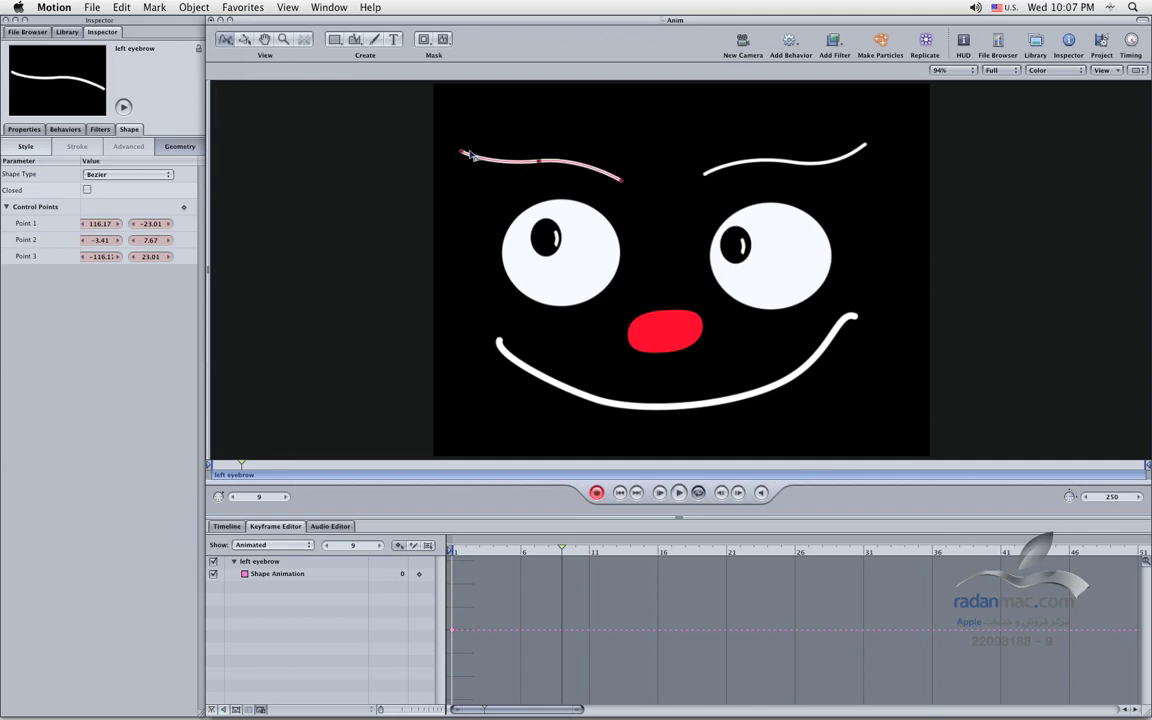
left_click_drag(543, 165, 545, 153)
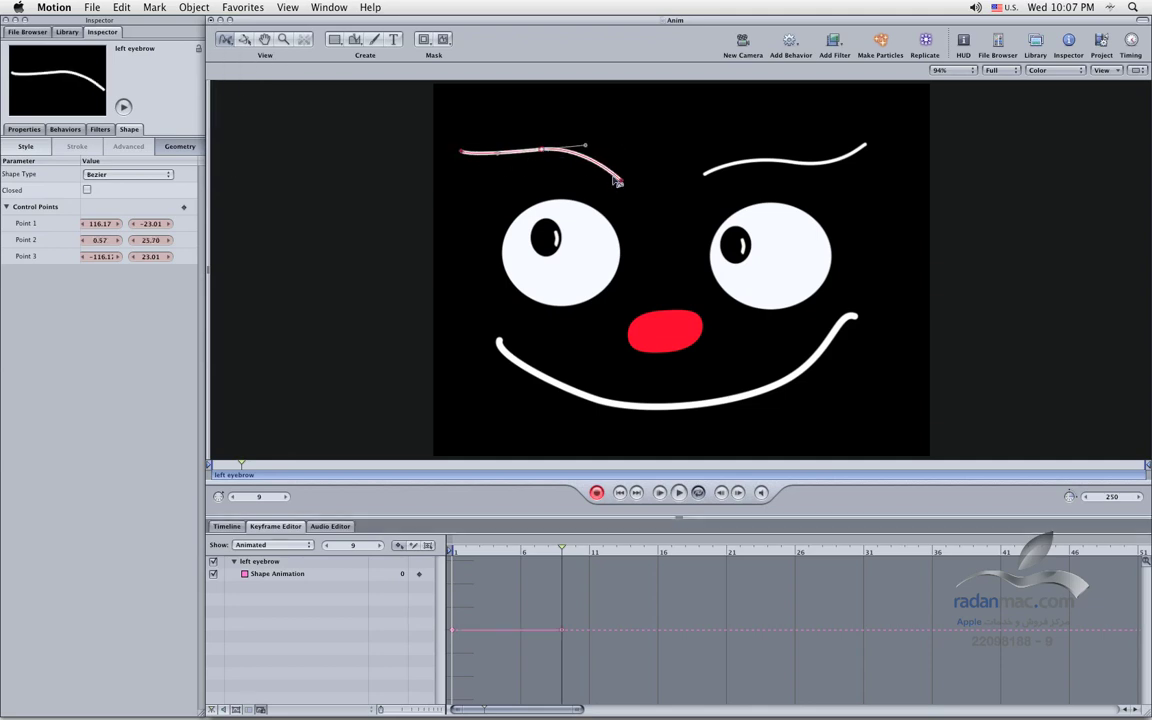
left_click_drag(621, 185, 621, 175)
left_click_drag(463, 155, 462, 160)
left_click_drag(225, 39, 225, 53)
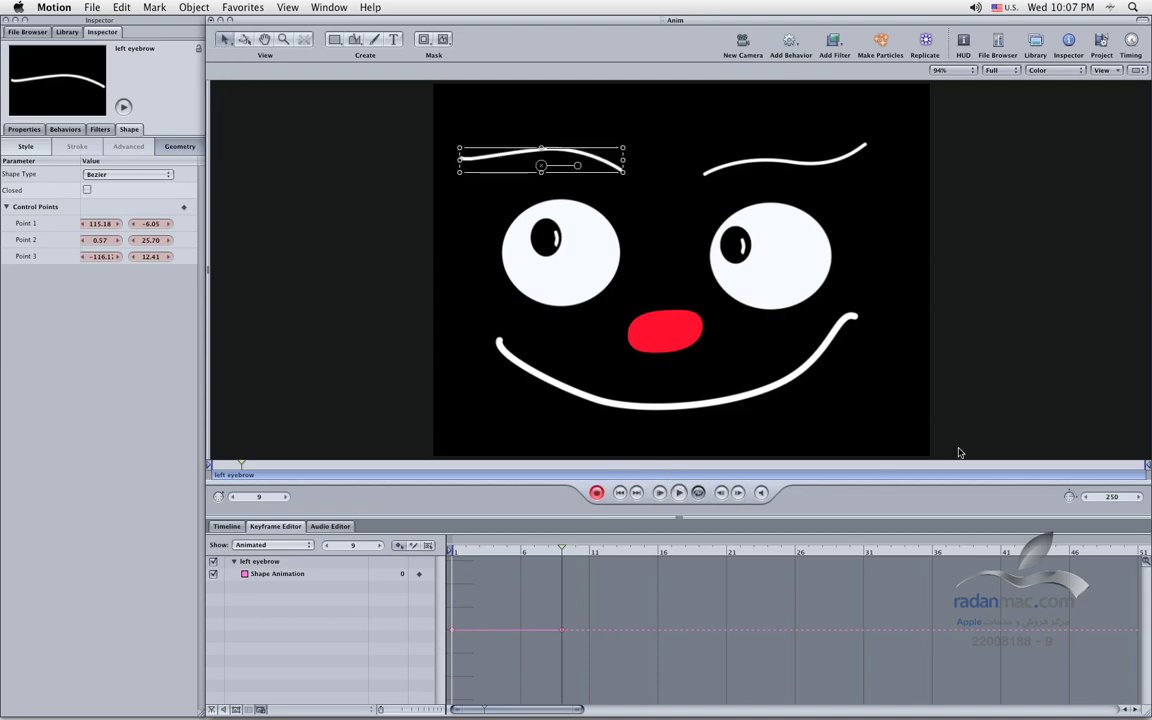
Step: Deselect the left eyebrow, play the animation to check the eyebrow's motion, and return the playhead to frame 1
key("shift+super+a")
left_click(678, 492)
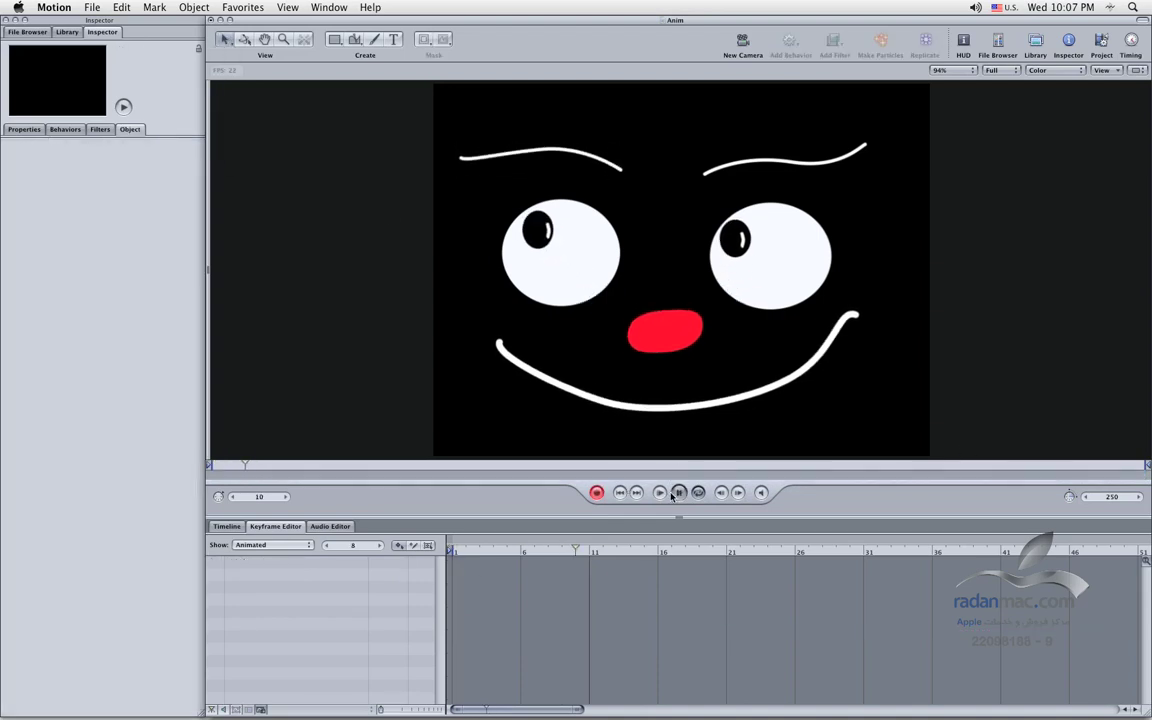
left_click(680, 493)
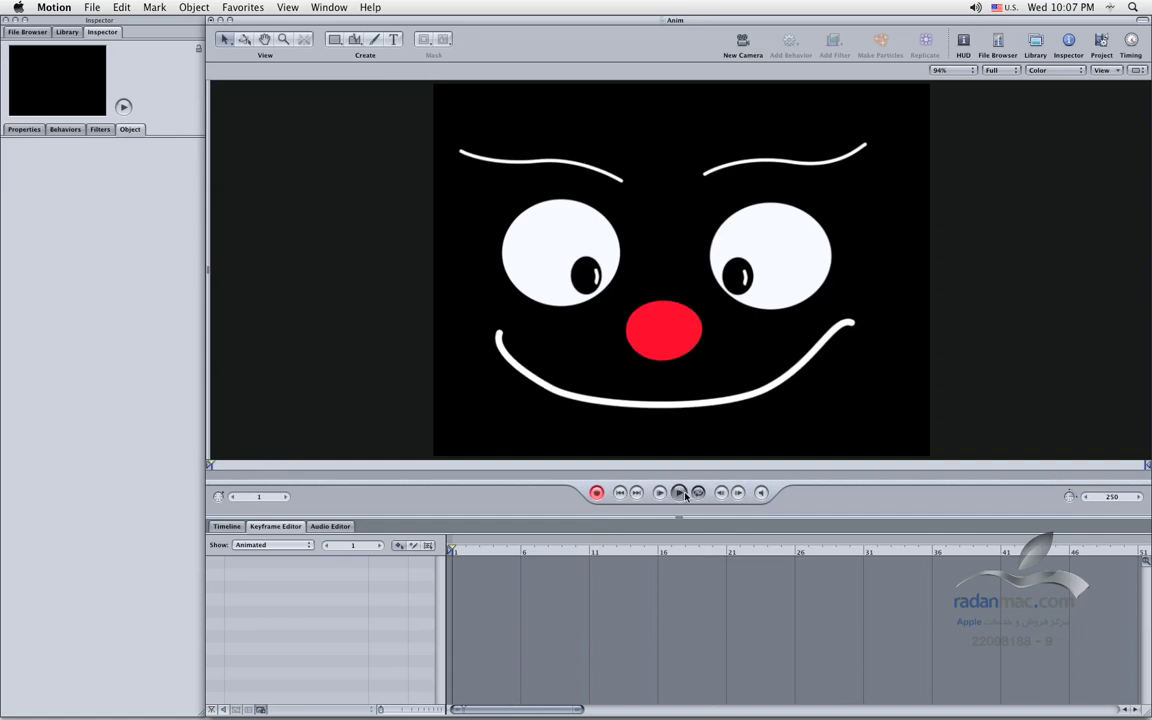
left_click(680, 493)
left_click(624, 490)
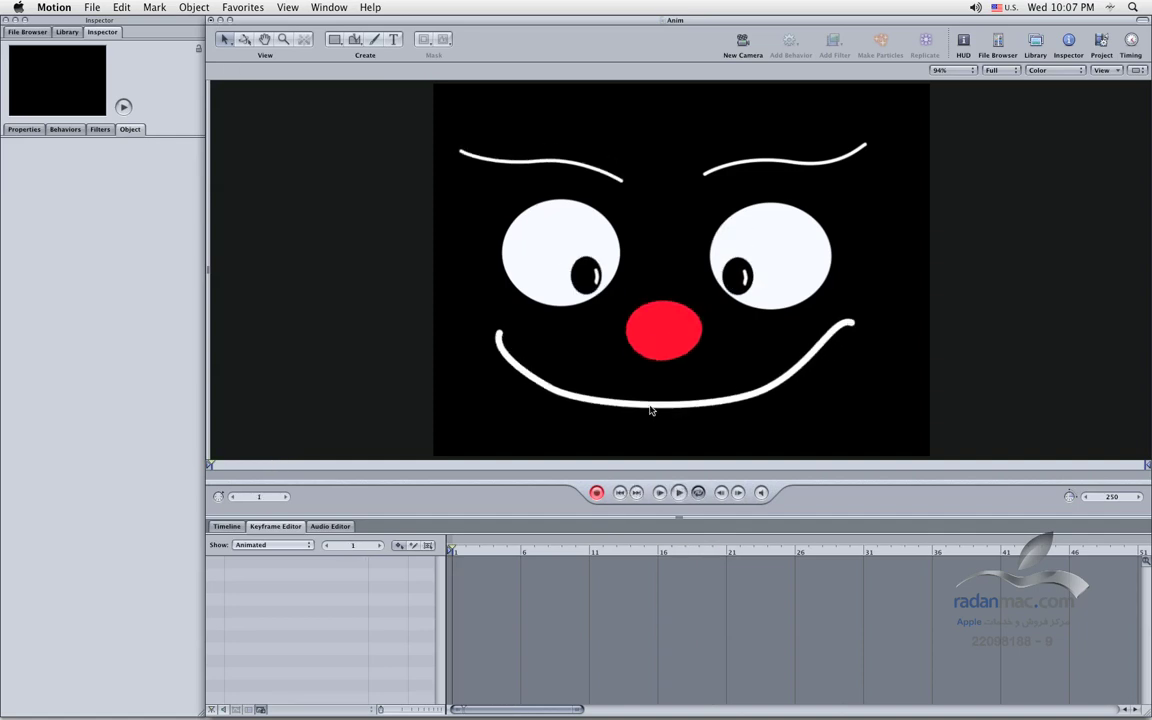